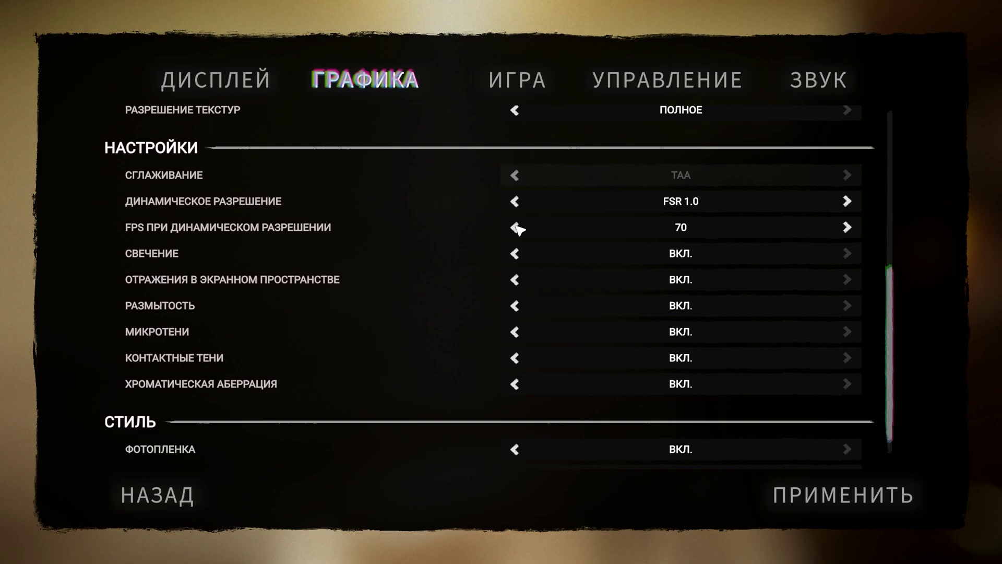
Step: Set the target FPS for dynamic resolution to 60 and turn dynamic resolution off (ВЫКЛ.) in the game's graphics settings
click(515, 227)
click(725, 207)
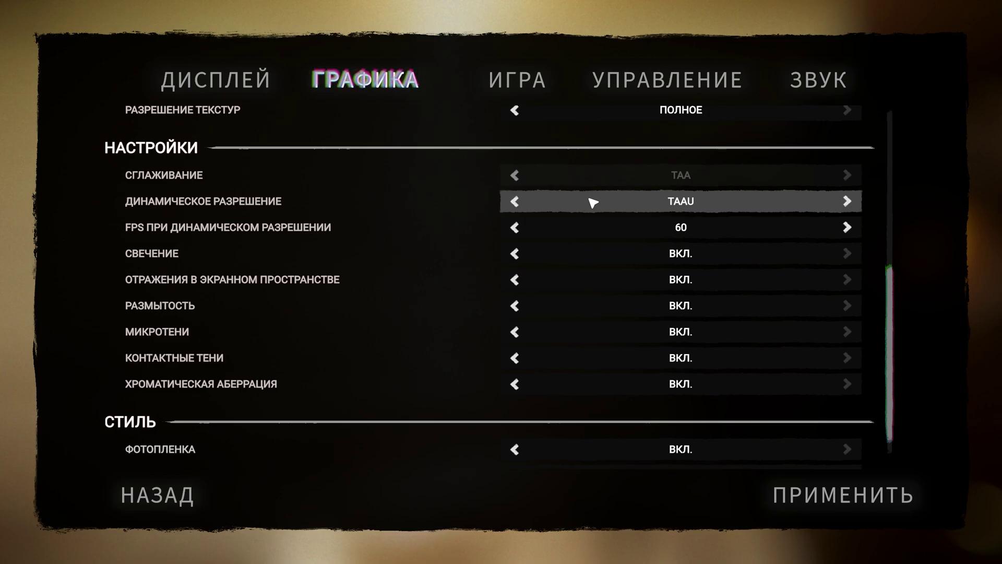
click(515, 201)
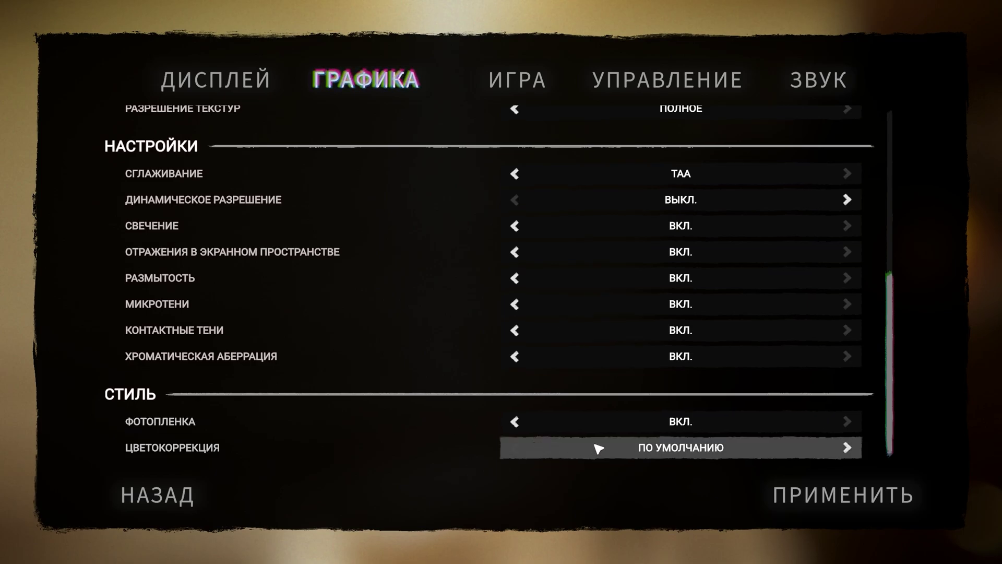
Step: Set the graphics quality options Глобальное затенение, Качество теней, Трава and Вода to НИЗКОЕ
drag(888, 334, 900, 110)
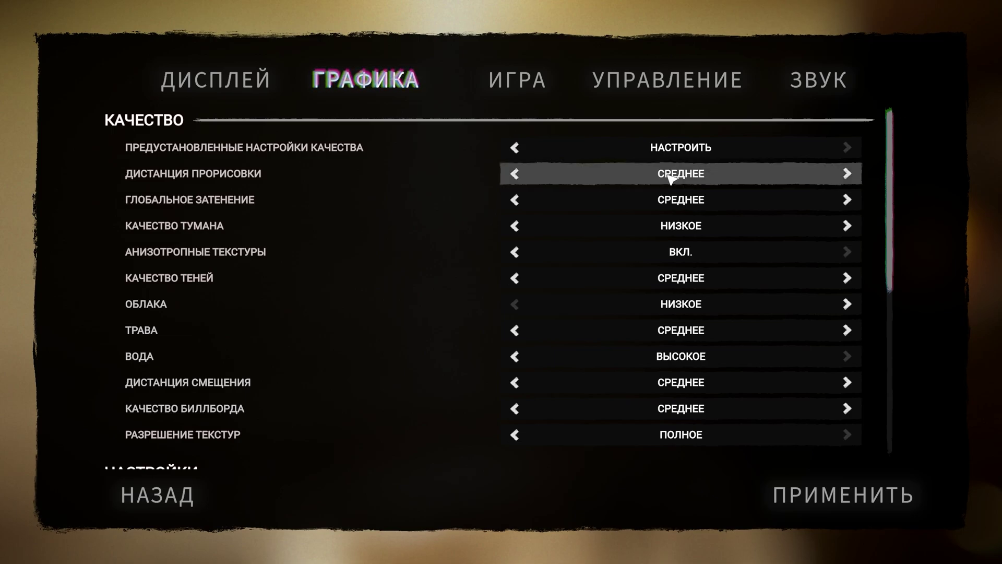
click(515, 199)
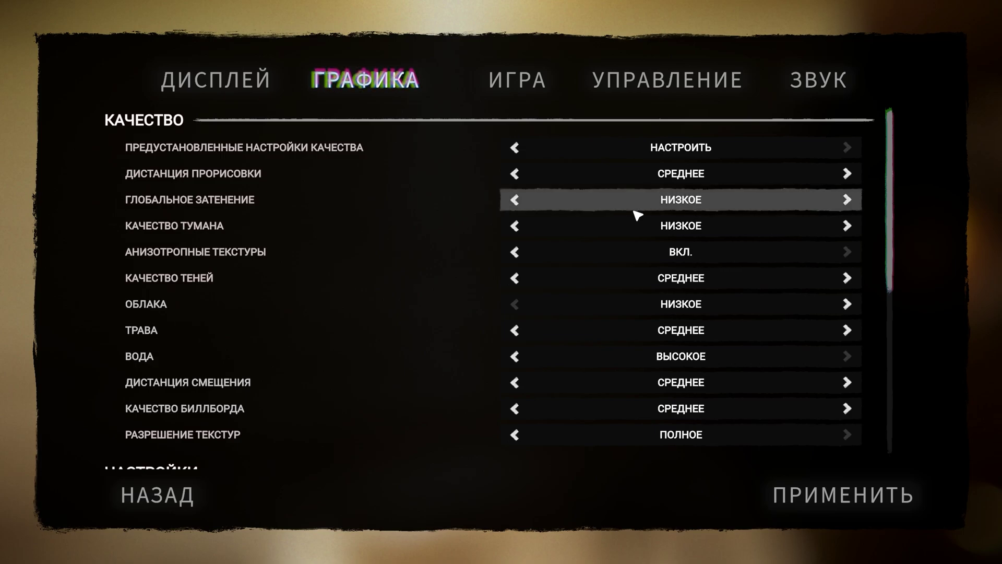
click(515, 278)
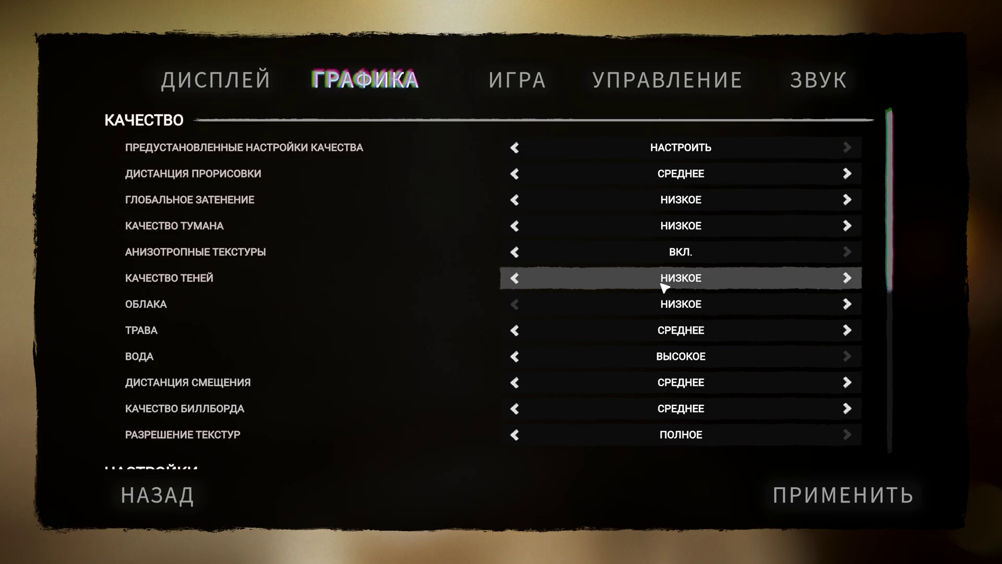
click(515, 330)
click(515, 356)
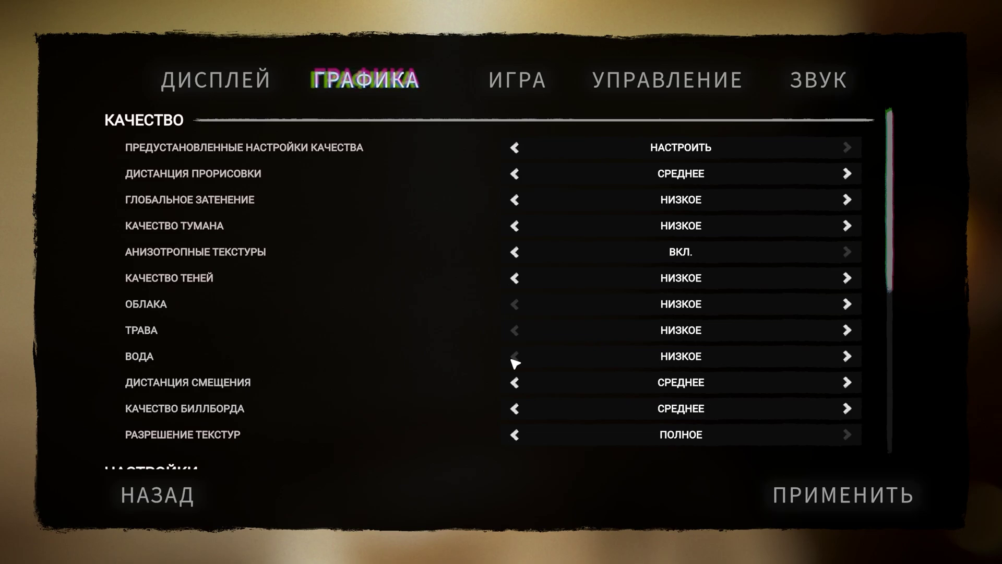
Step: Turn off the Микротени and Контактные тени options in the graphics settings
scroll(639, 359, down, 5)
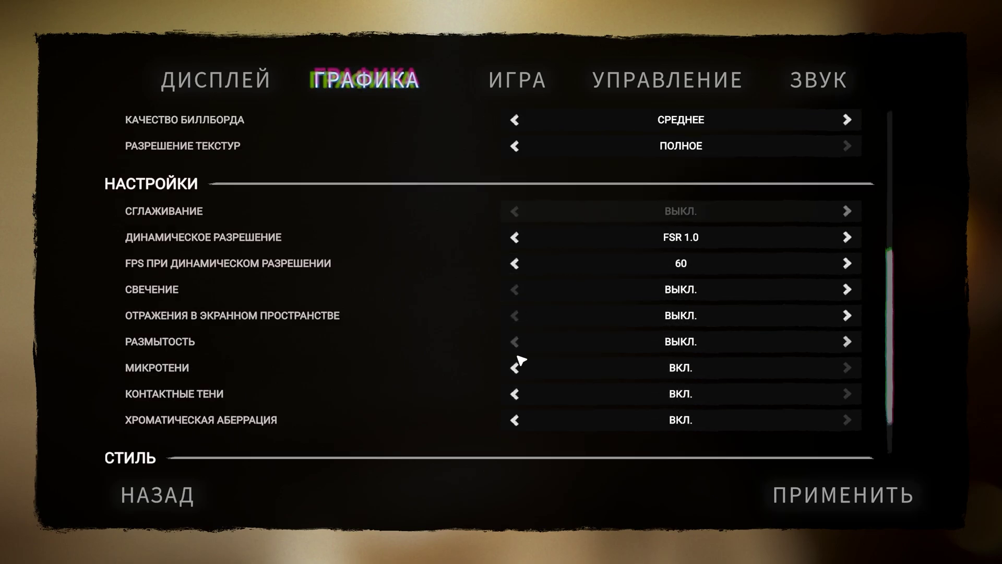
click(516, 367)
click(515, 394)
Step: Raise the camera's field of view to about 83 in the game settings
click(527, 81)
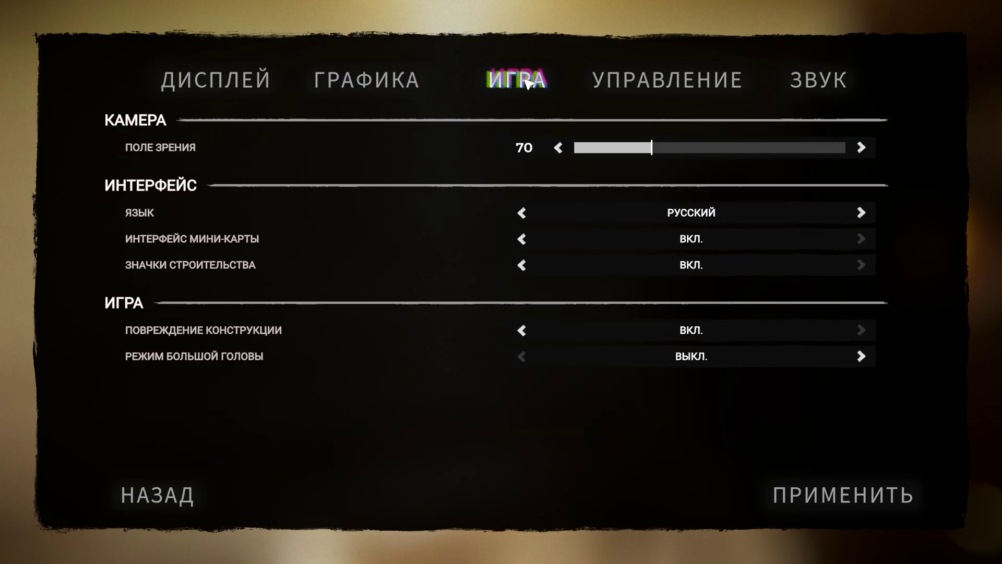
drag(653, 148, 741, 149)
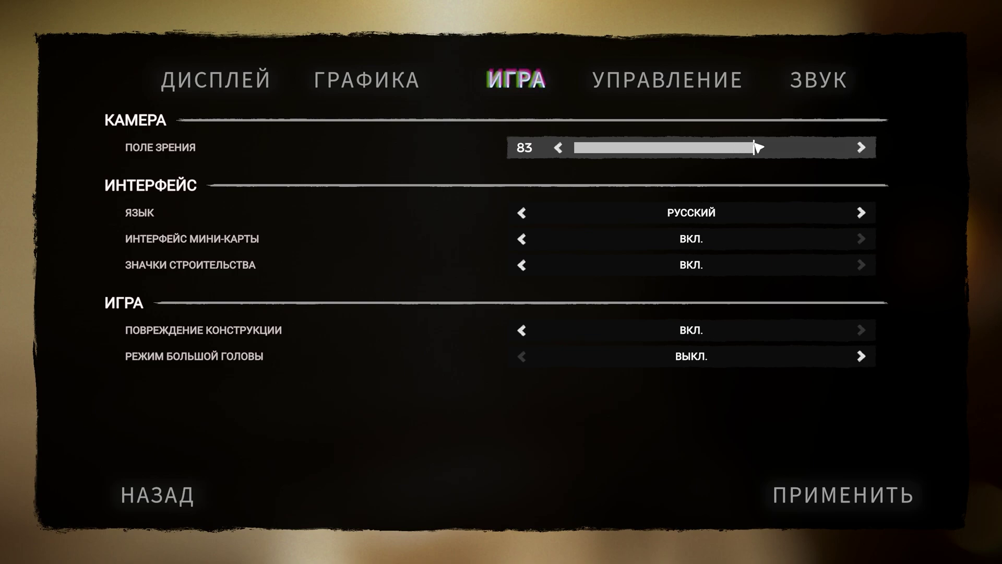
drag(760, 147, 766, 148)
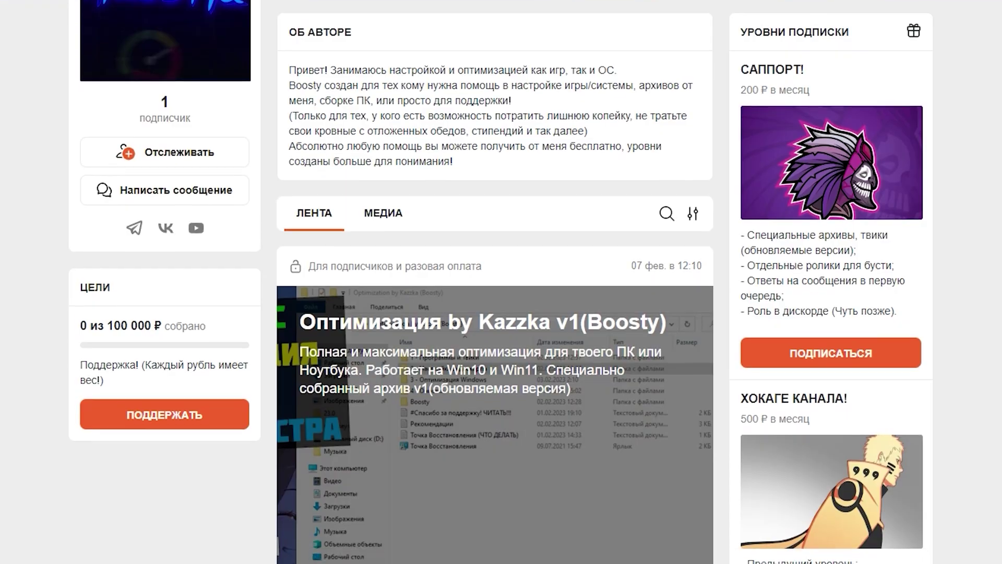
scroll(501, 282, down, 5)
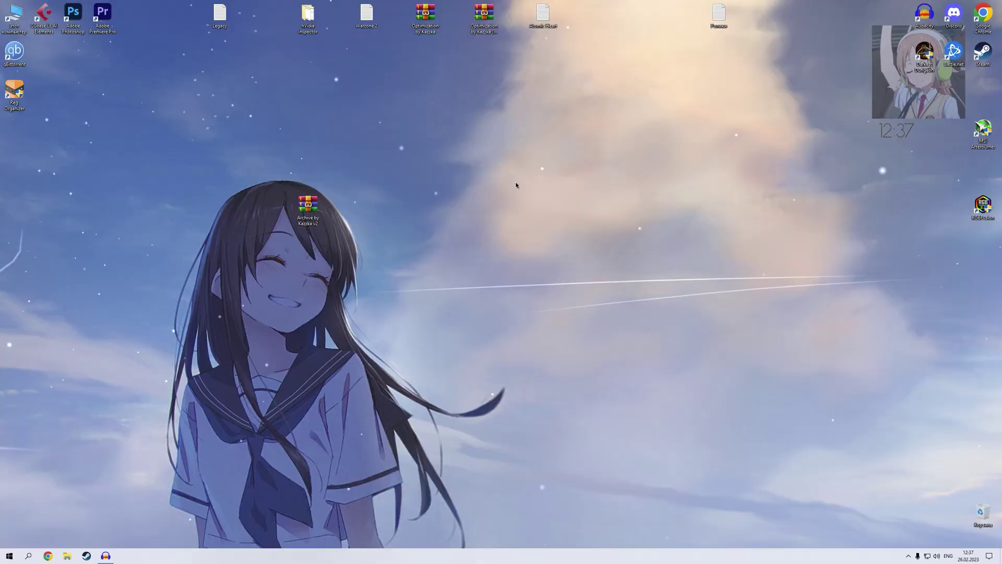
Step: Extract the Archive by Kazzka v2 folder from its archive to the desktop and close the archiver
double_click(308, 205)
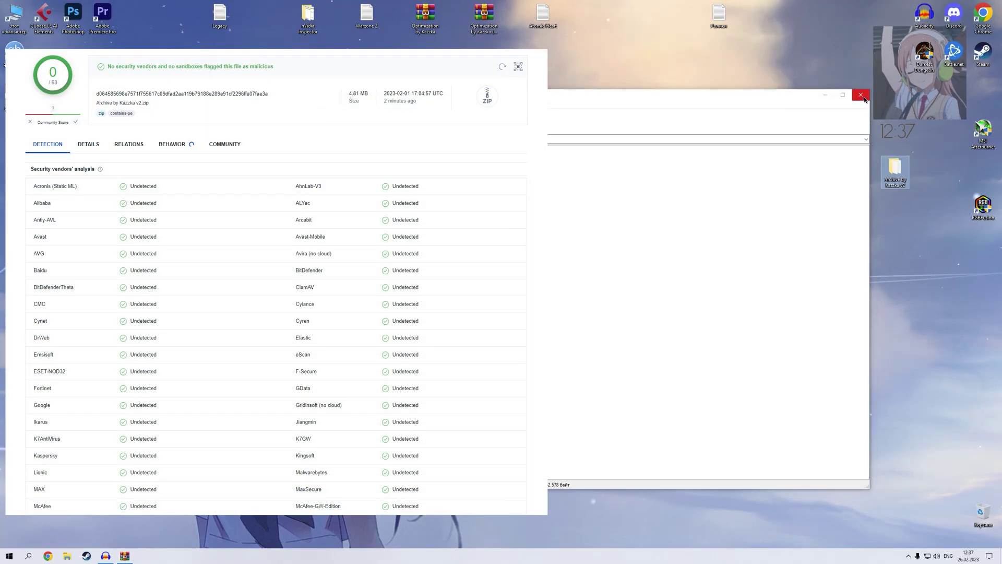
click(860, 94)
drag(895, 169, 773, 176)
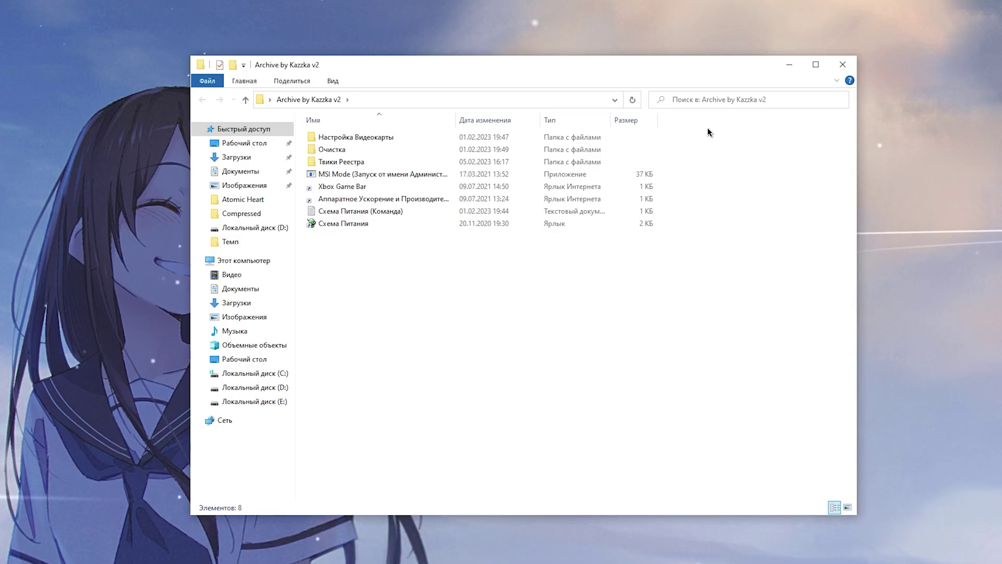
drag(706, 128, 474, 158)
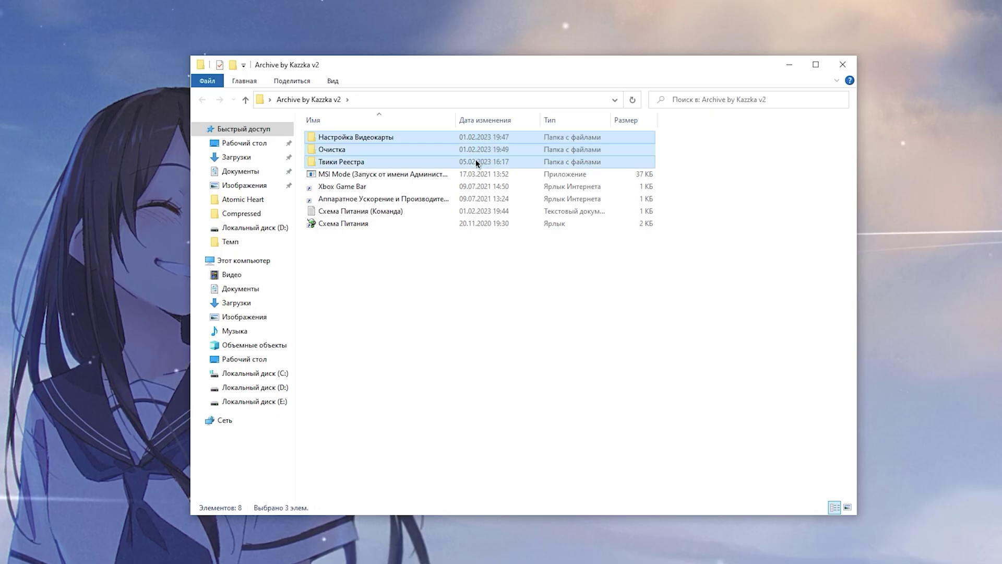
click(378, 174)
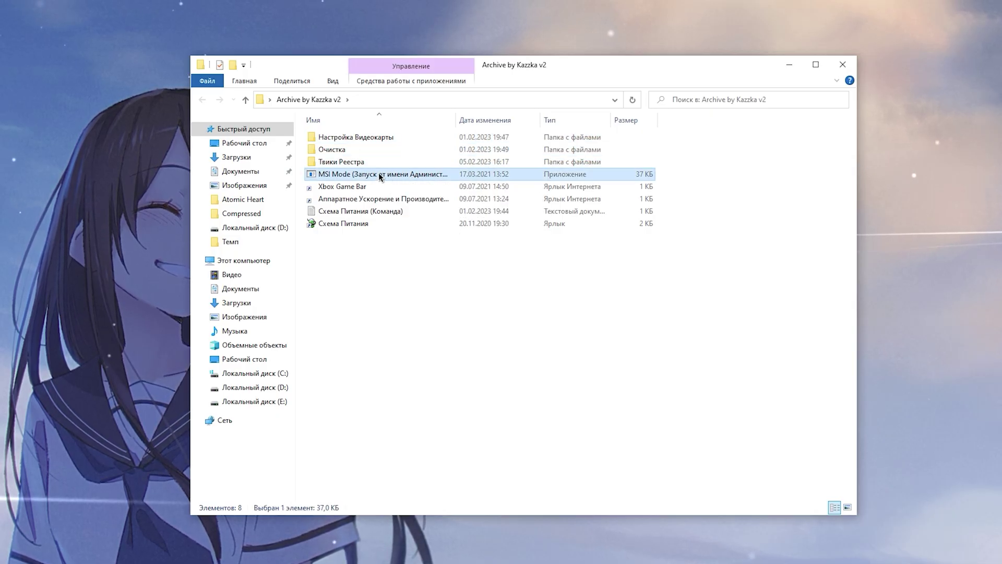
Step: Open the text file Схема Питания (Команда) and copy its powercfg -duplicatescheme command line
click(340, 213)
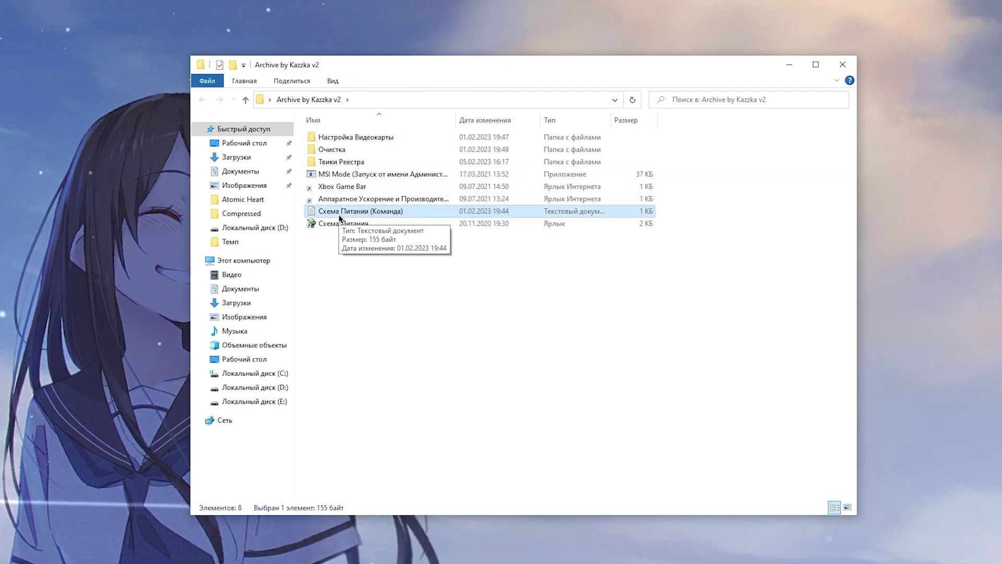
double_click(340, 212)
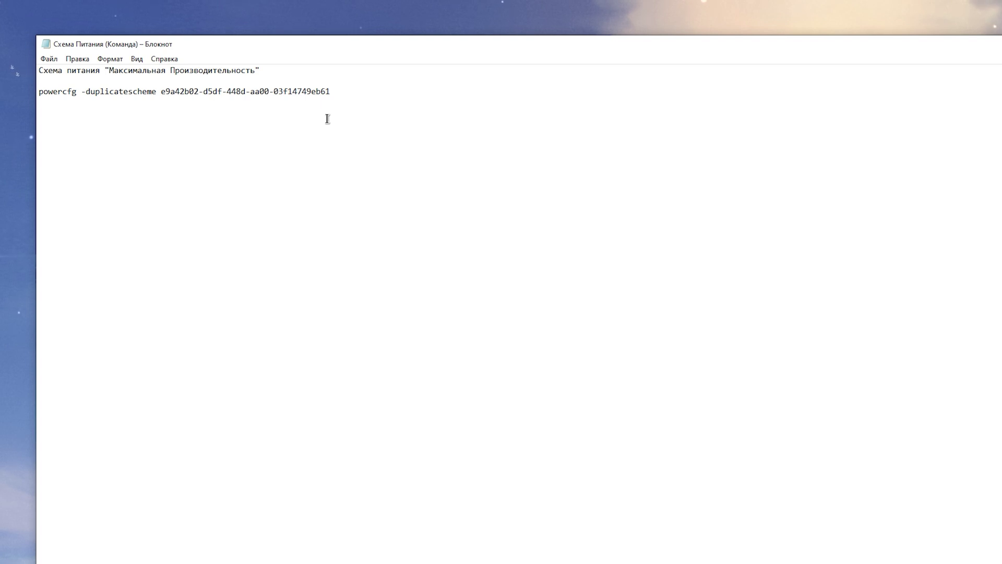
drag(331, 92, 39, 92)
right_click(135, 94)
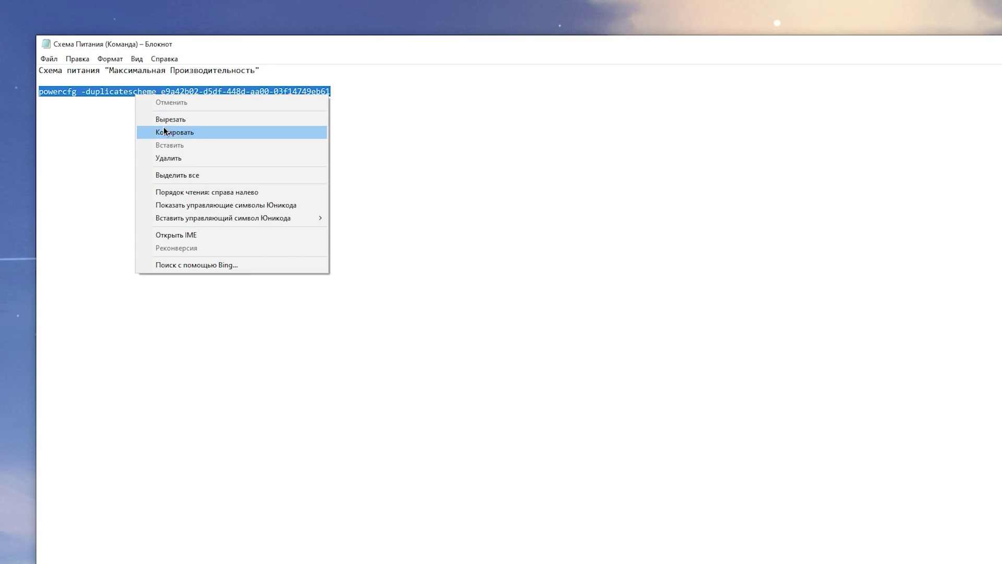
click(156, 130)
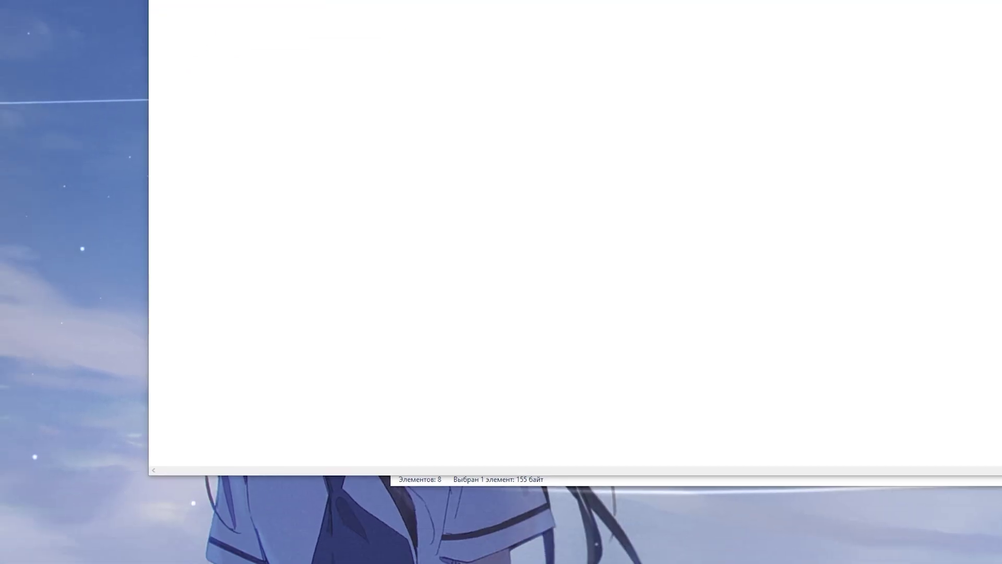
Step: Run the copied command powercfg -duplicatescheme e9a42b02-d5df-448d-aa00-03f14749eb61 in Windows PowerShell as administrator
key(super+x)
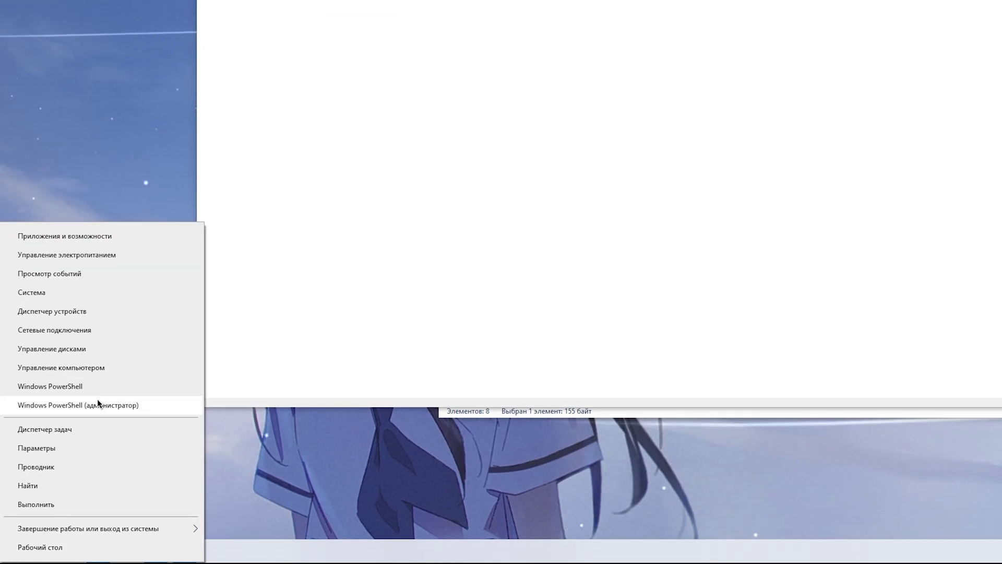
click(97, 404)
click(441, 350)
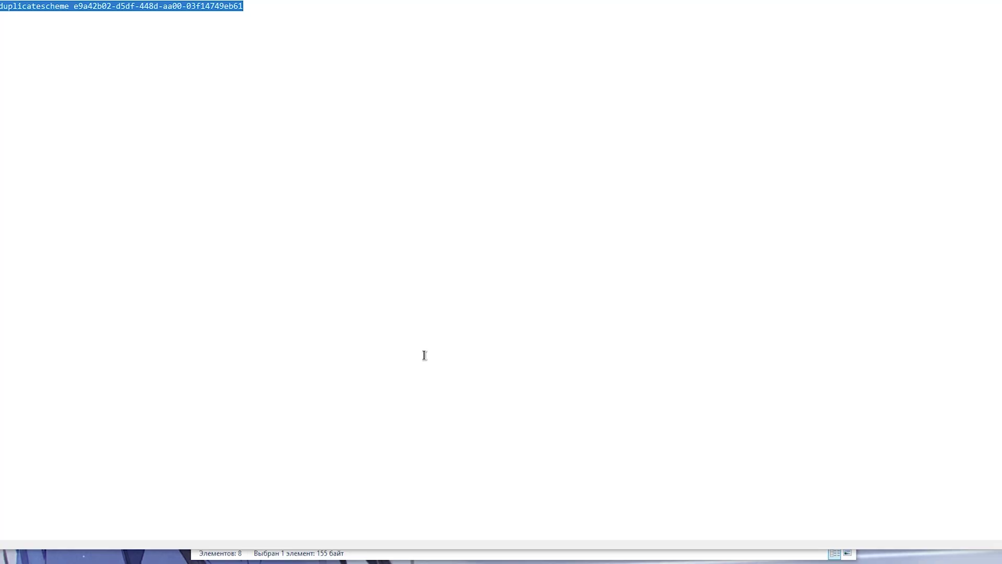
key(ctrl+v)
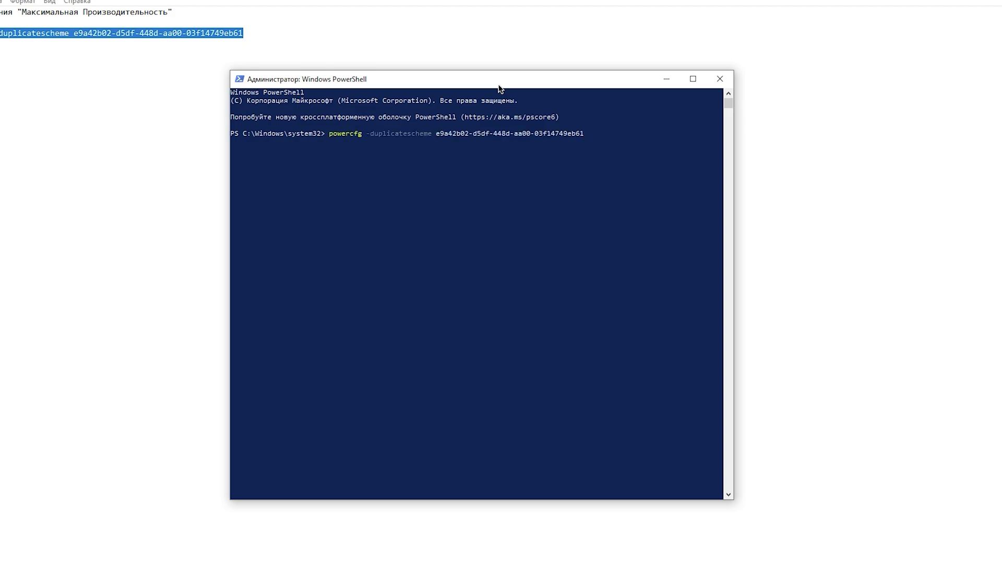
key(Return)
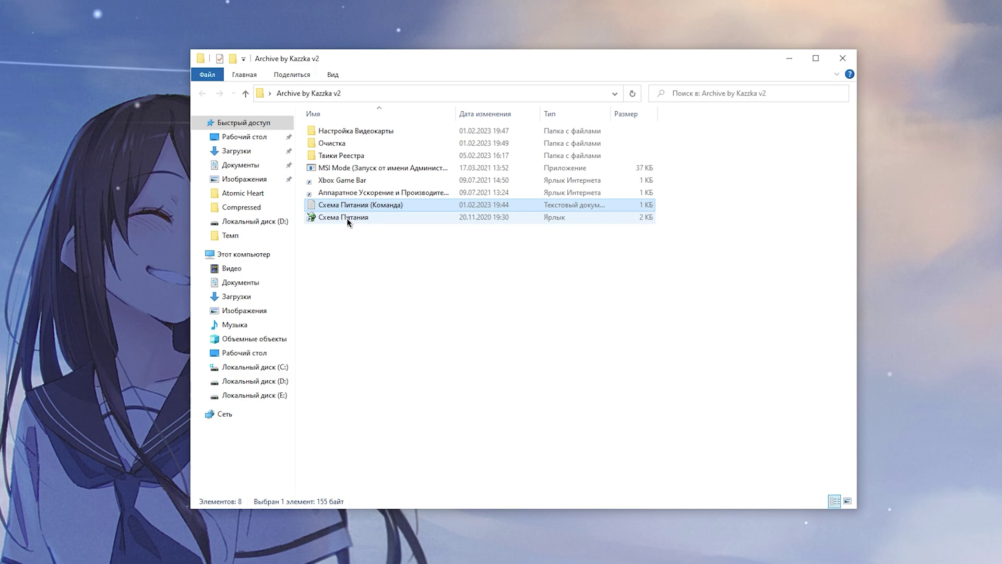
Step: Open the power options through the Схема Питания shortcut and select the maximum-performance power plan
double_click(347, 218)
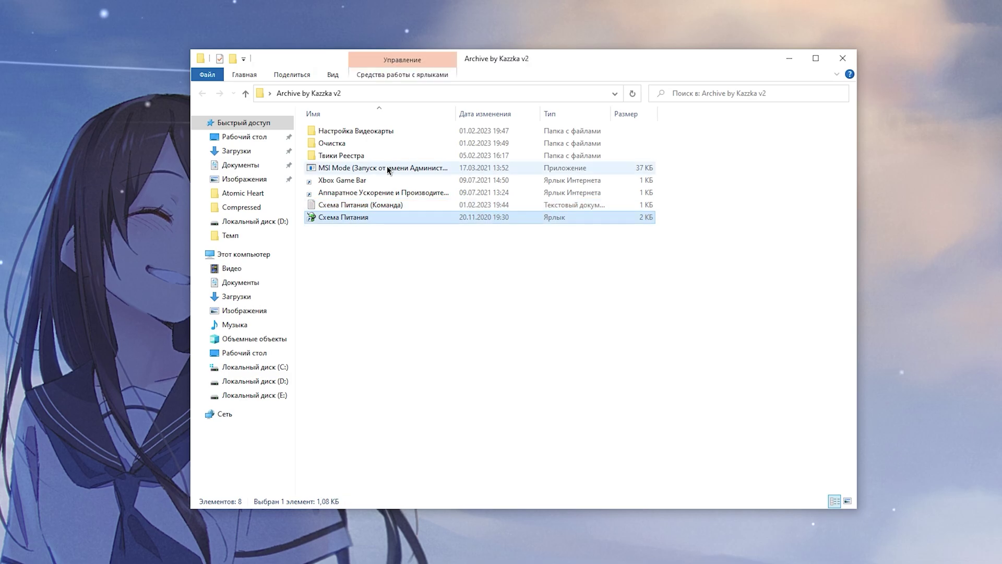
click(331, 228)
click(295, 274)
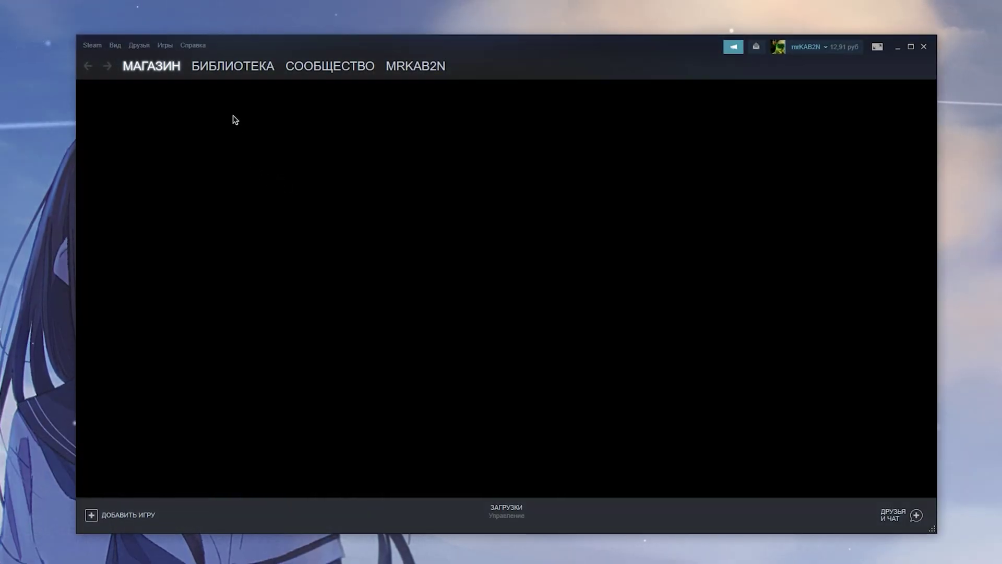
Step: In Steam, view the general and local-files properties of Dota 2 in the library, and close them
click(232, 68)
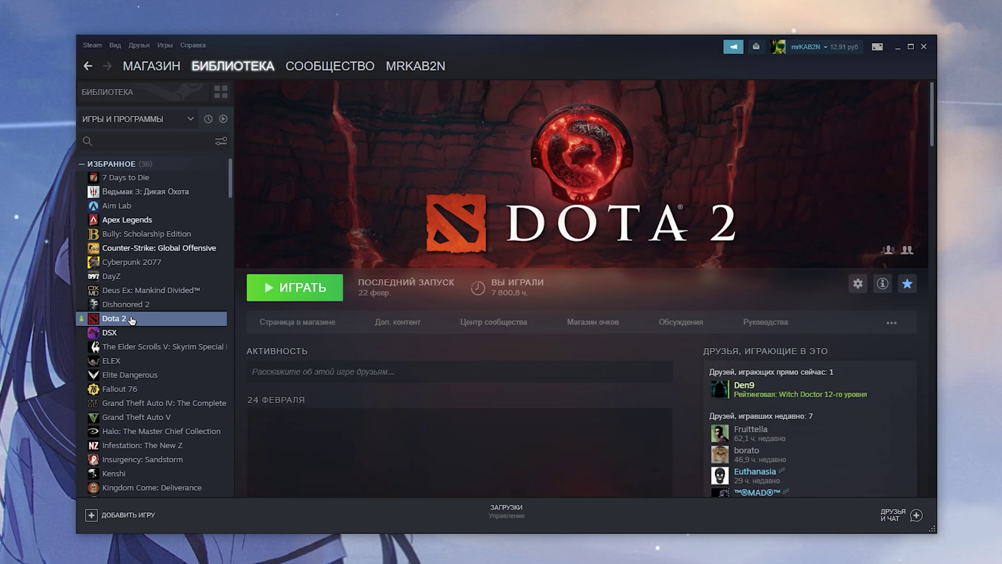
right_click(132, 320)
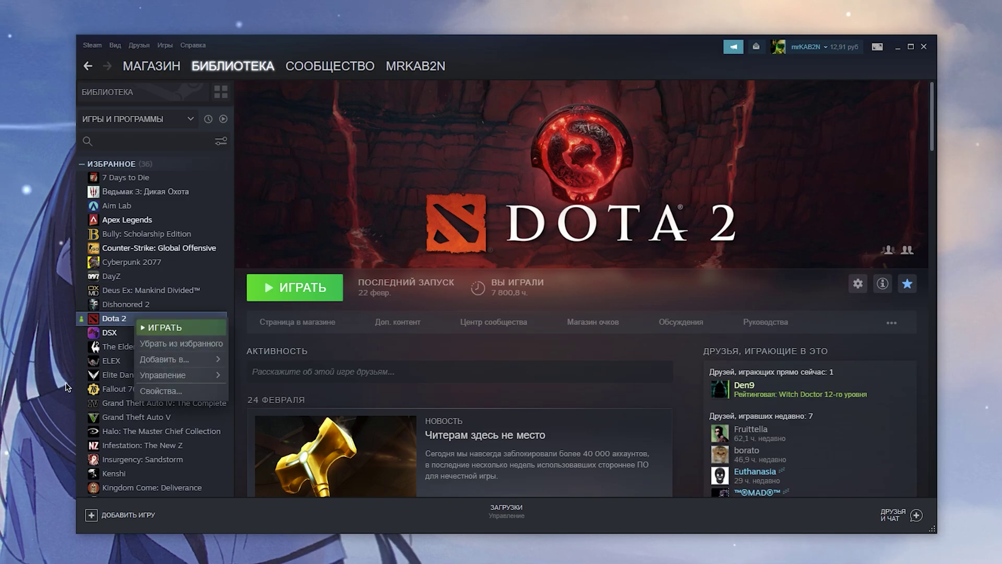
click(214, 395)
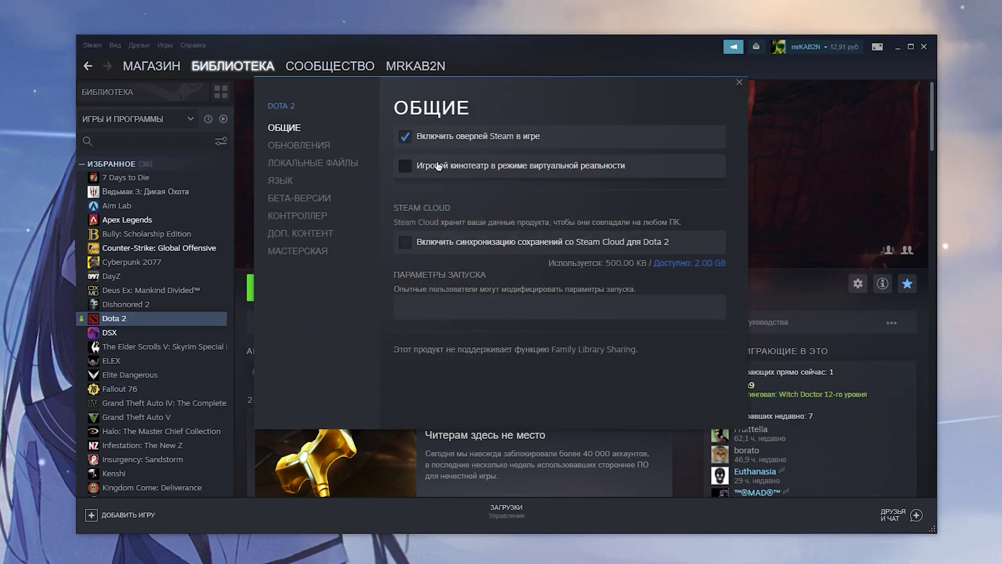
click(330, 164)
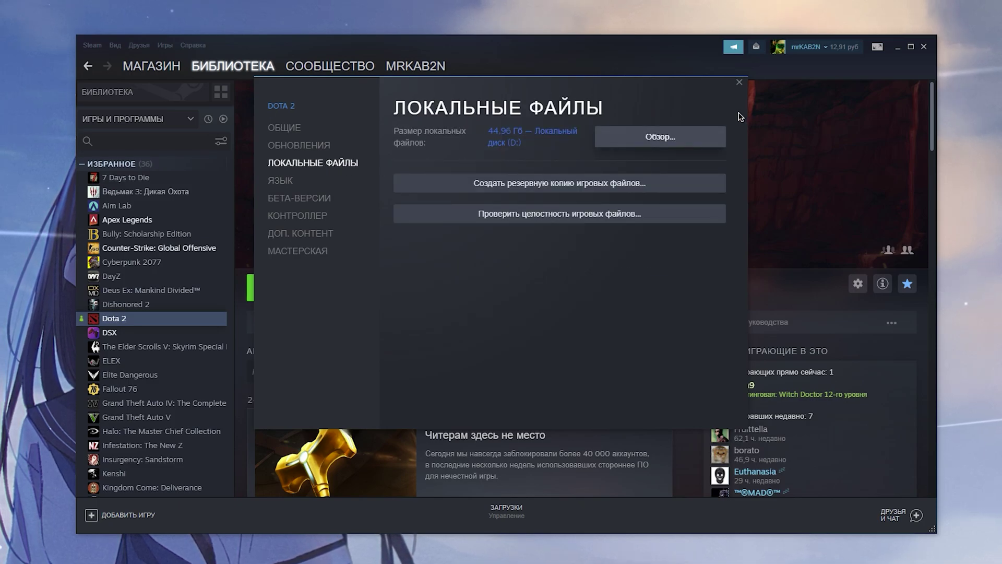
click(739, 82)
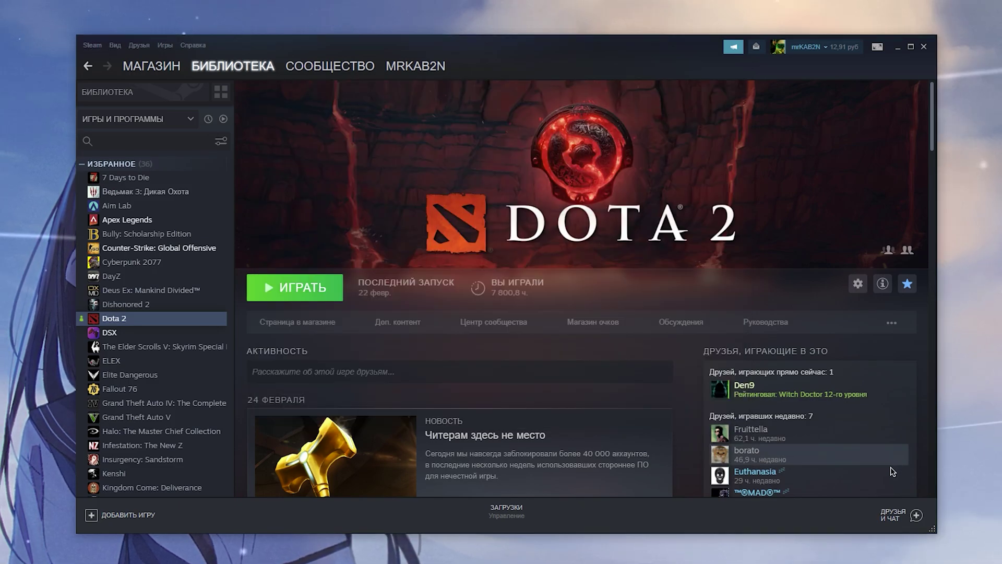
Step: Open the friends list settings and disable animated avatars and avatar frames for the friends list and chat
click(887, 519)
click(917, 169)
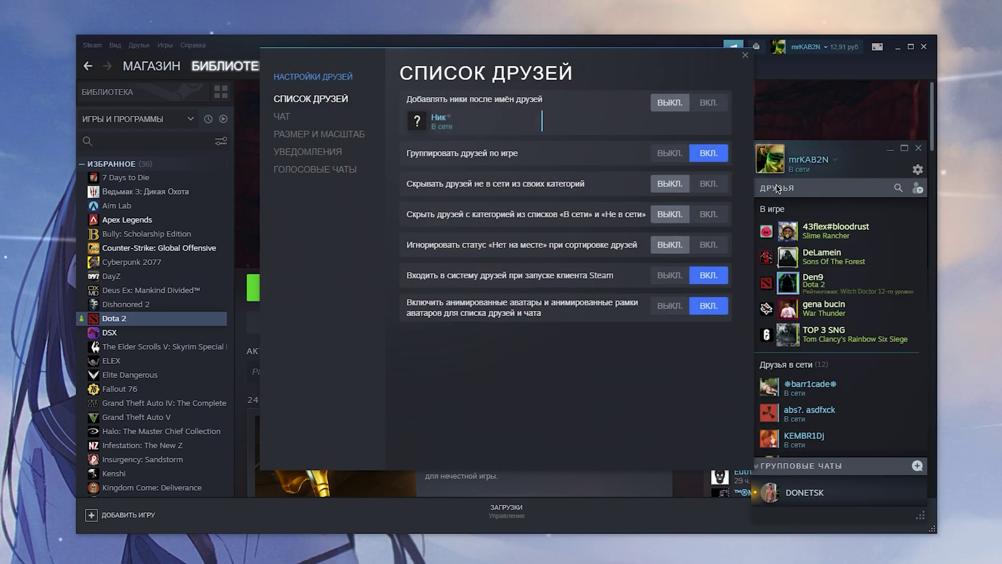
click(670, 306)
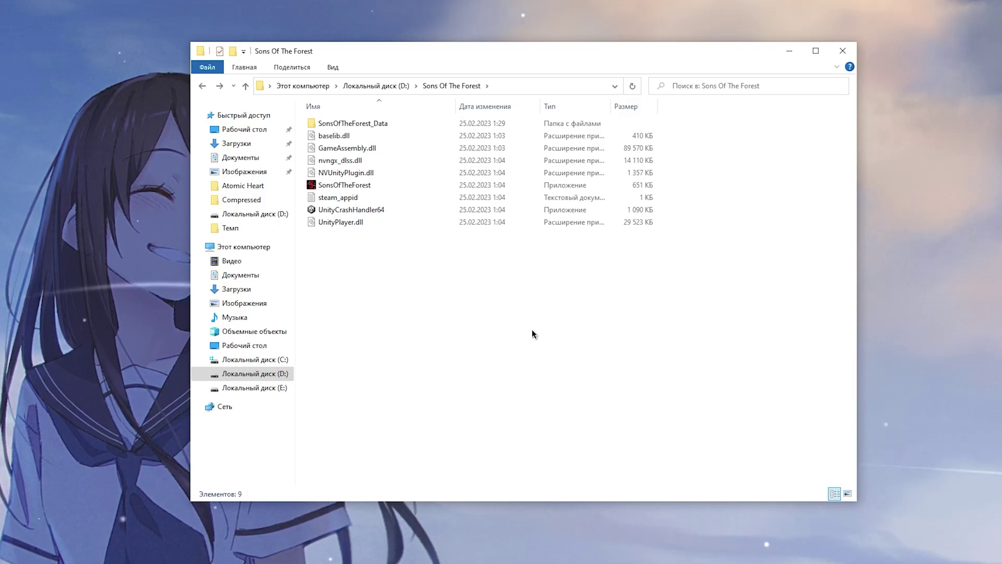
Step: Open the compatibility properties of the SonsOfTheForest application and disable fullscreen optimizations
click(378, 185)
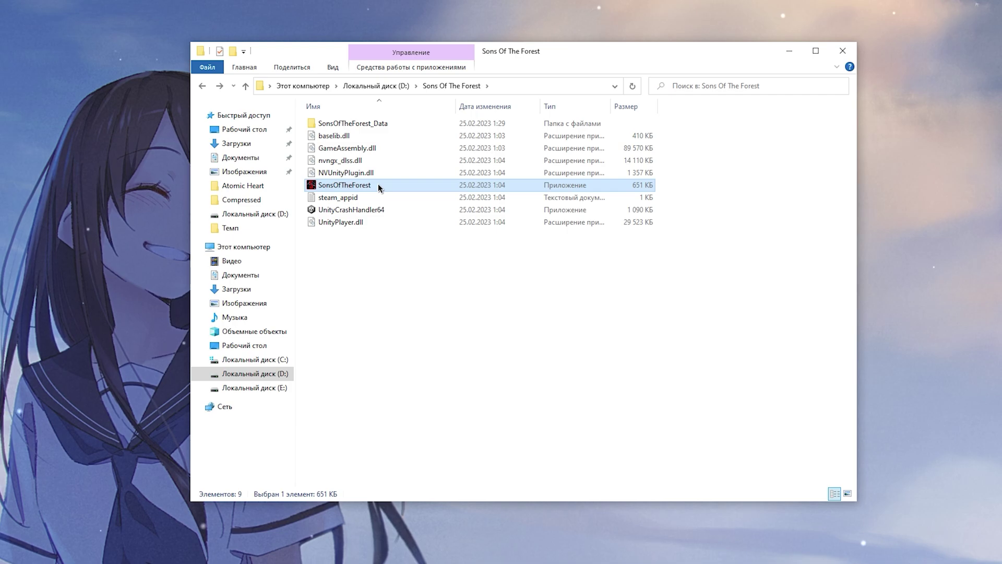
right_click(378, 184)
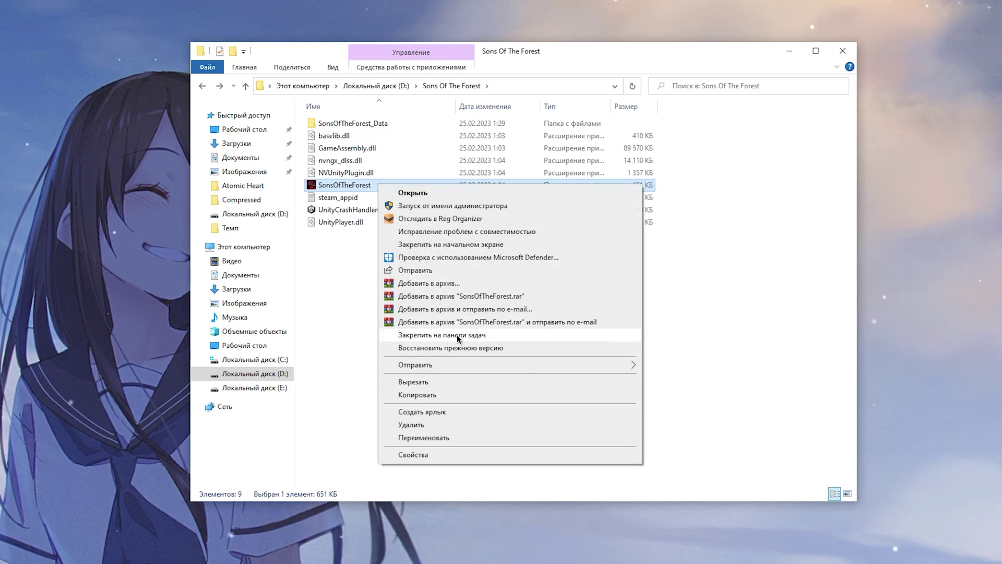
click(407, 516)
click(449, 212)
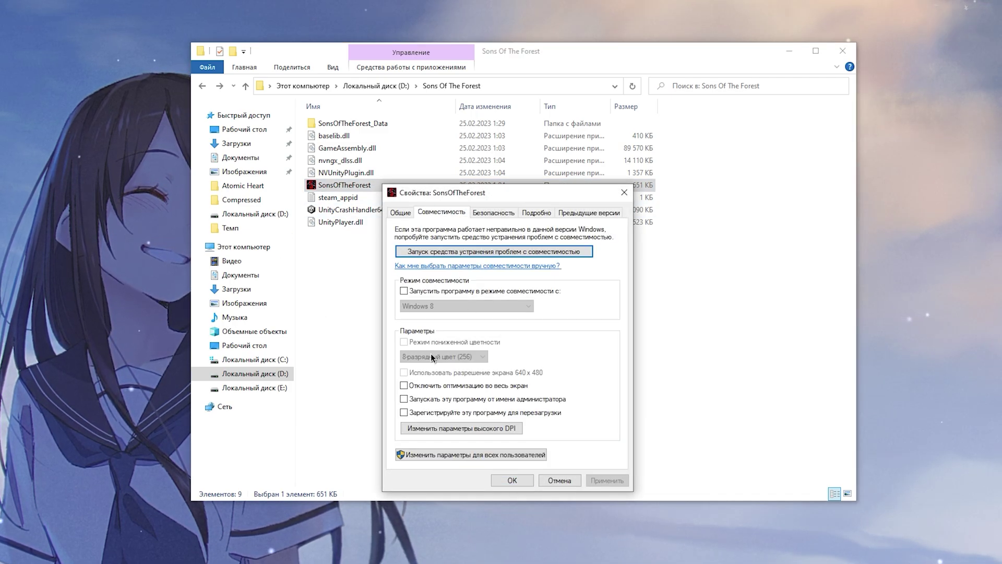
click(437, 386)
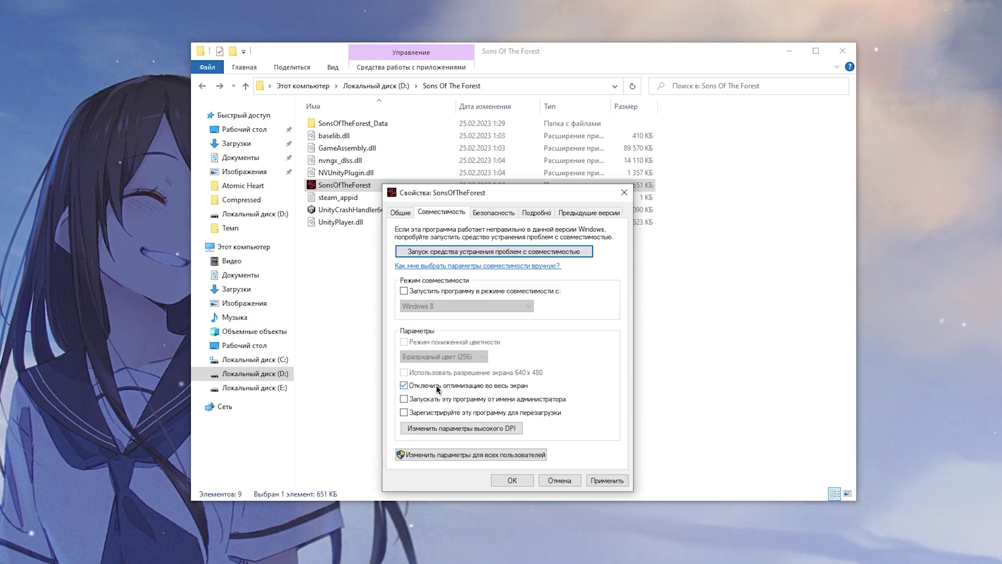
Step: Override the game's high DPI scaling behaviour with scaling performed by the application (Приложение), and apply the compatibility properties
click(434, 428)
click(481, 420)
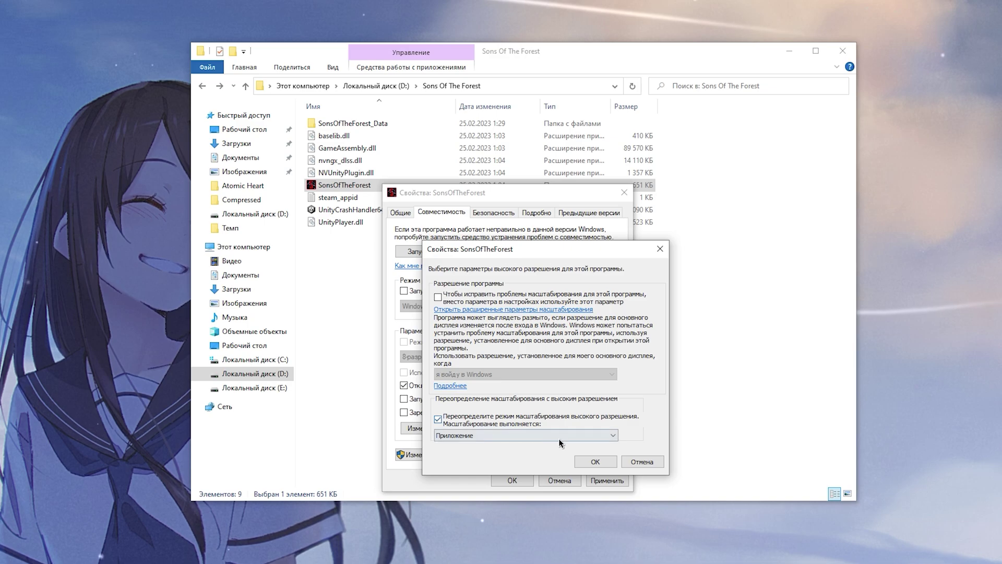
click(589, 460)
click(604, 479)
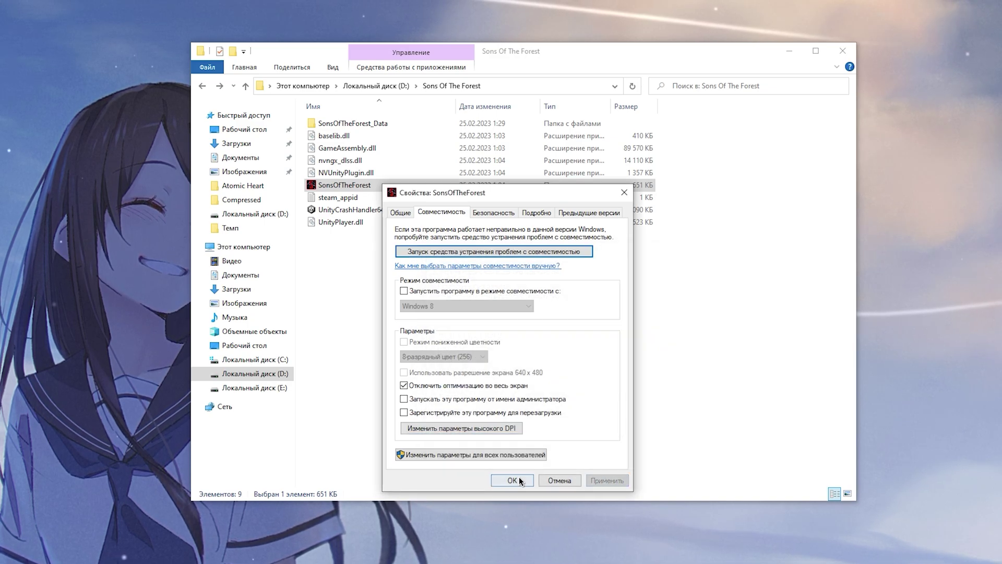
click(514, 479)
Step: Copy the game folder path D:\Sons Of The Forest
click(529, 85)
key(ctrl+c)
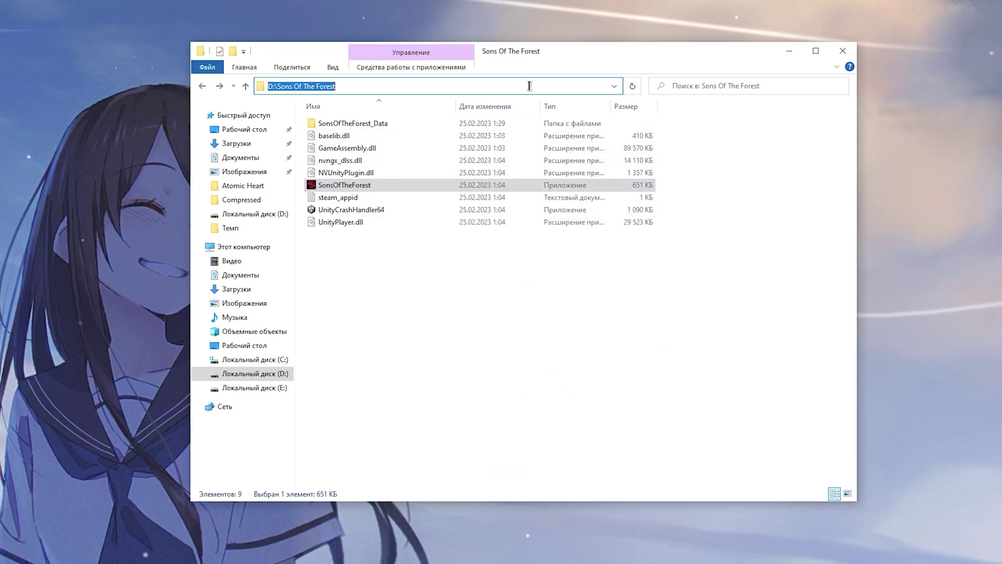
right_click(324, 84)
click(365, 117)
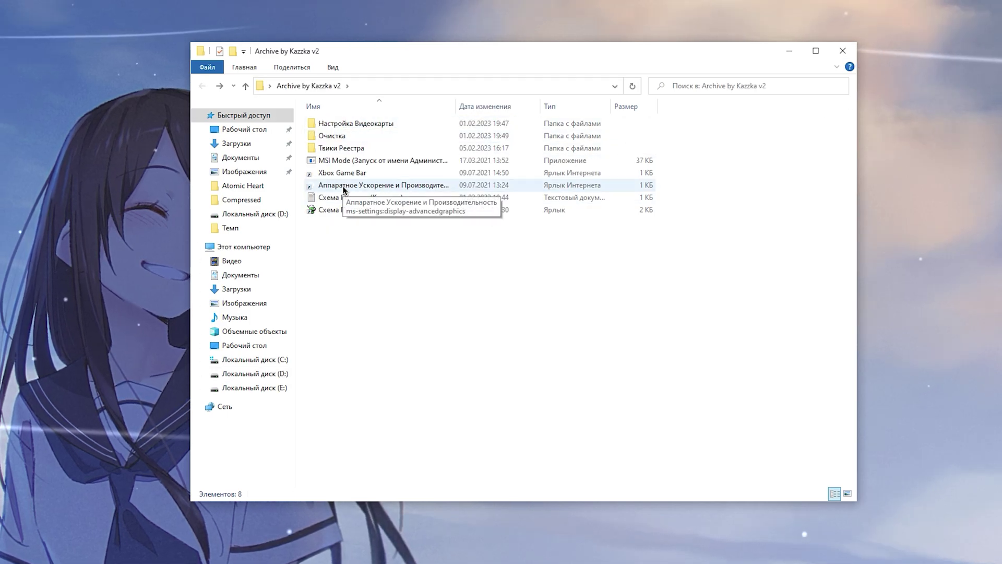
Step: Open the graphics settings through the Аппаратное Ускорение и Производительность shortcut and switch hardware-accelerated GPU scheduling on and back off
double_click(343, 186)
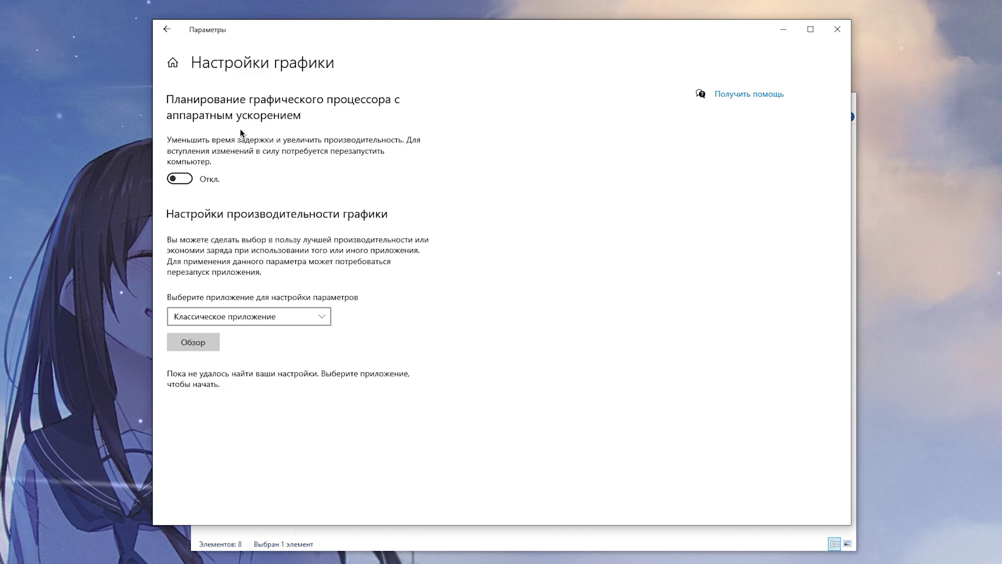
click(183, 179)
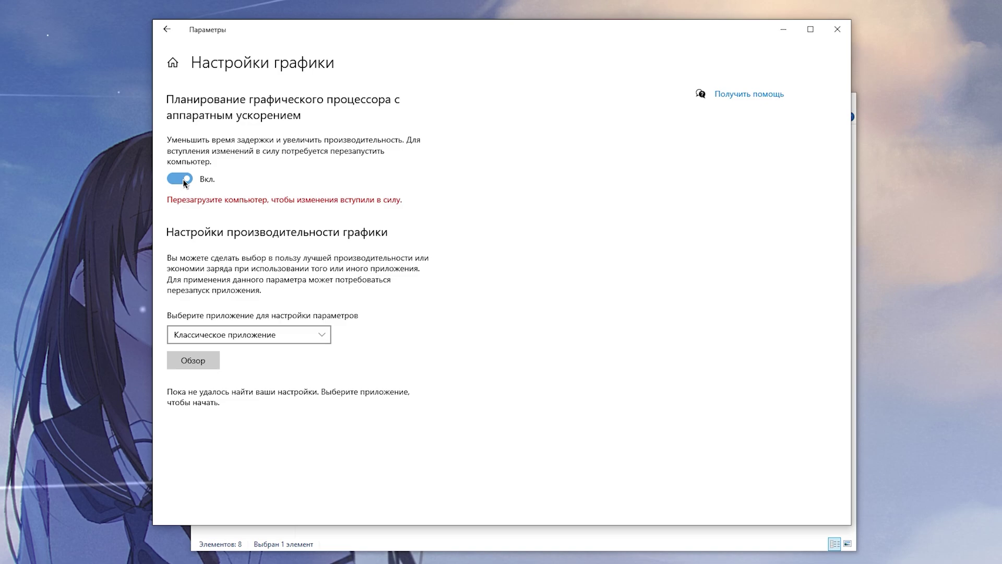
click(183, 179)
Step: Add the SonsOfTheForest application from the copied folder path to the graphics performance list of classic apps
click(201, 343)
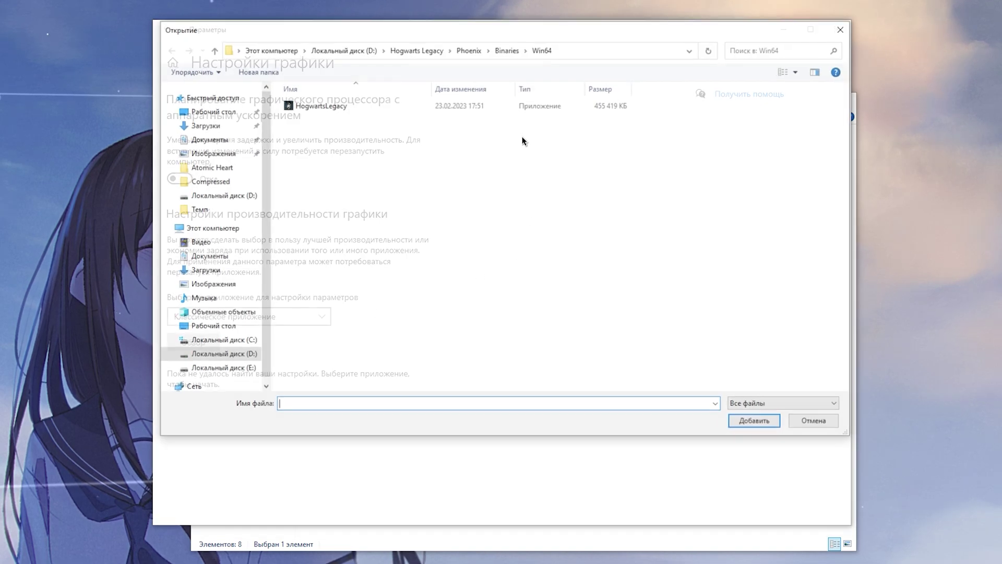
click(568, 47)
key(ctrl+v)
key(Return)
click(326, 116)
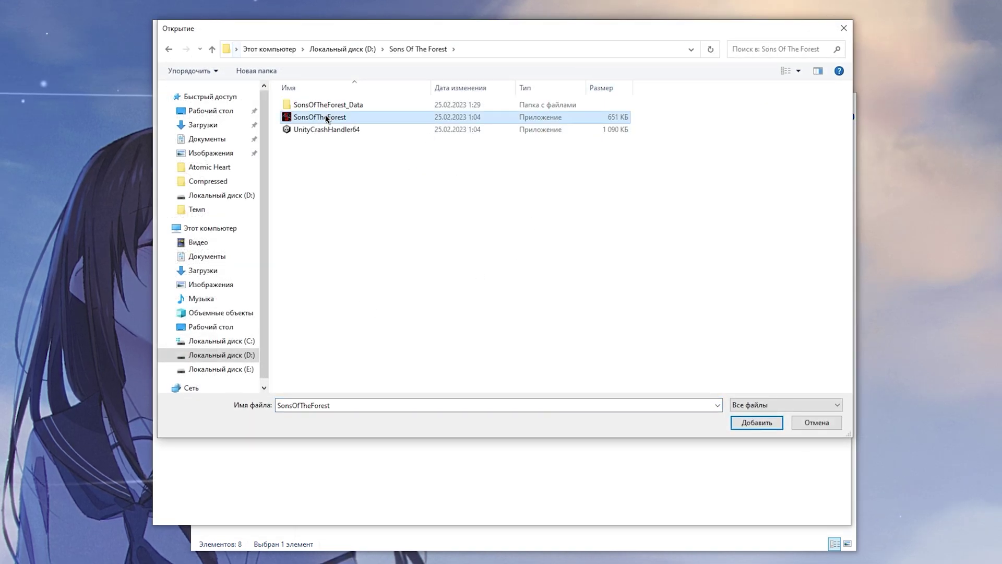
click(759, 423)
Step: Set the graphics preference of SonsOfTheForest to high performance (Высокая производительность) and save it
click(335, 424)
click(452, 299)
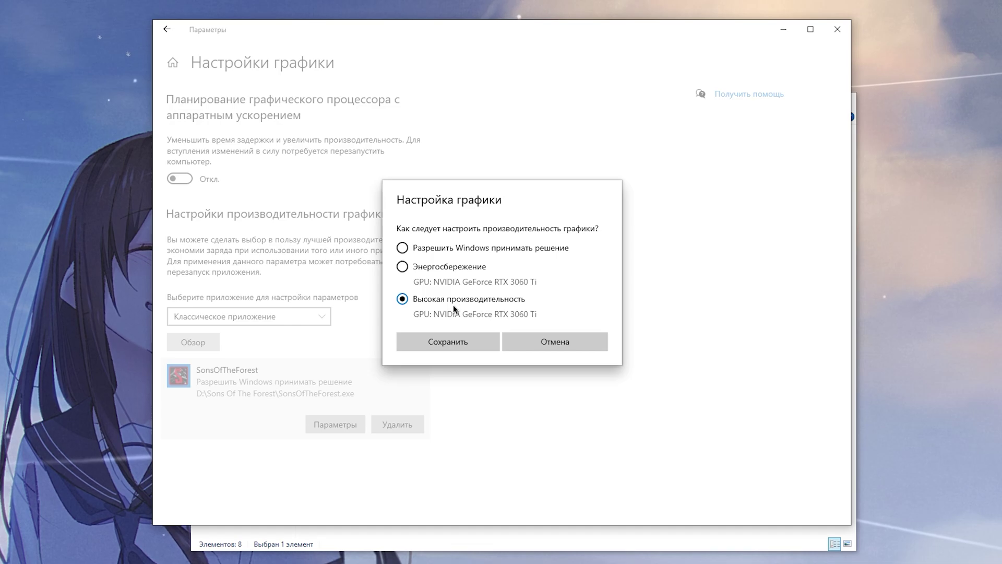
click(462, 346)
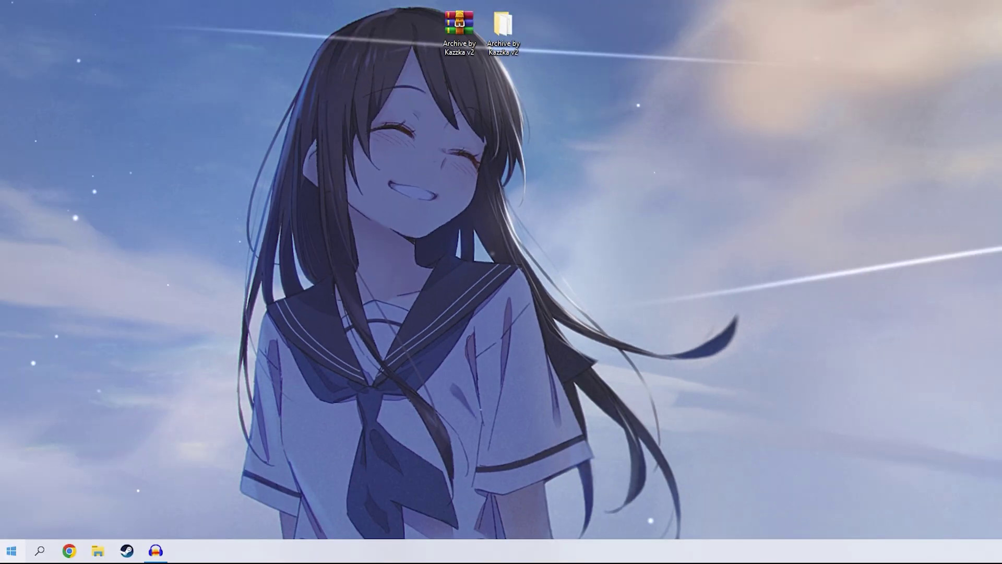
Step: In Device Manager, open the available actions for the high precision event timer (Высокоточный таймер событий) under system devices
right_click(11, 552)
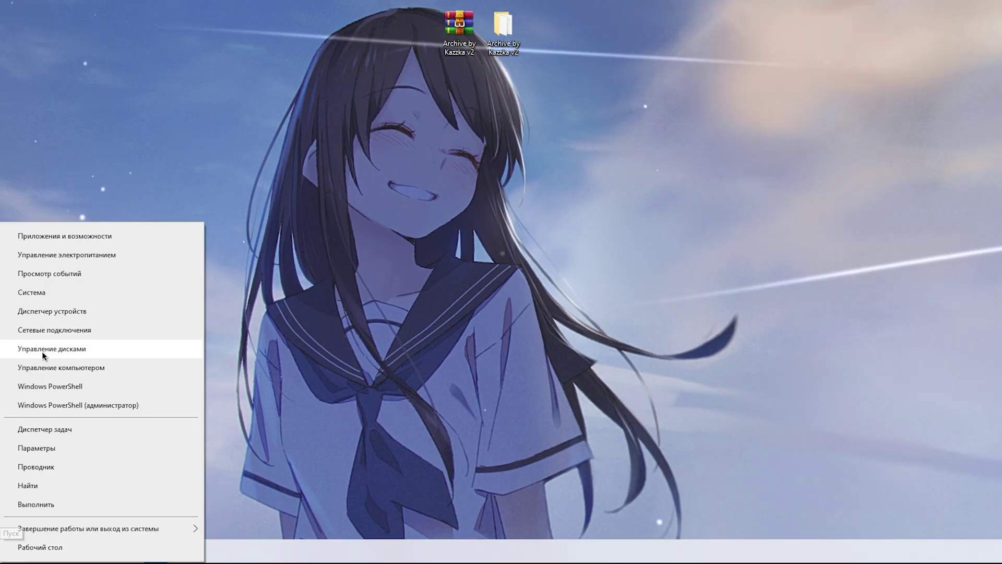
click(81, 315)
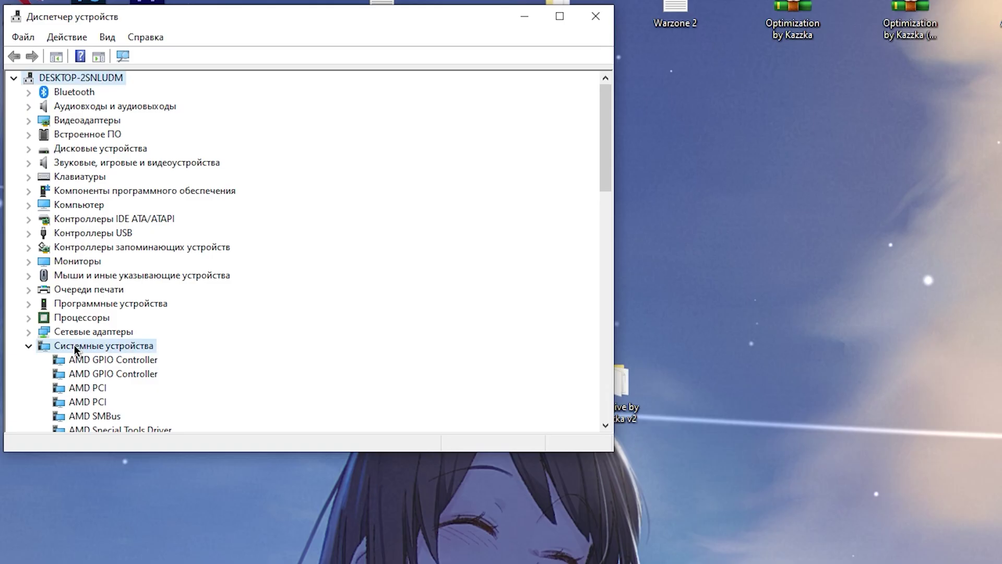
scroll(184, 315, down, 6)
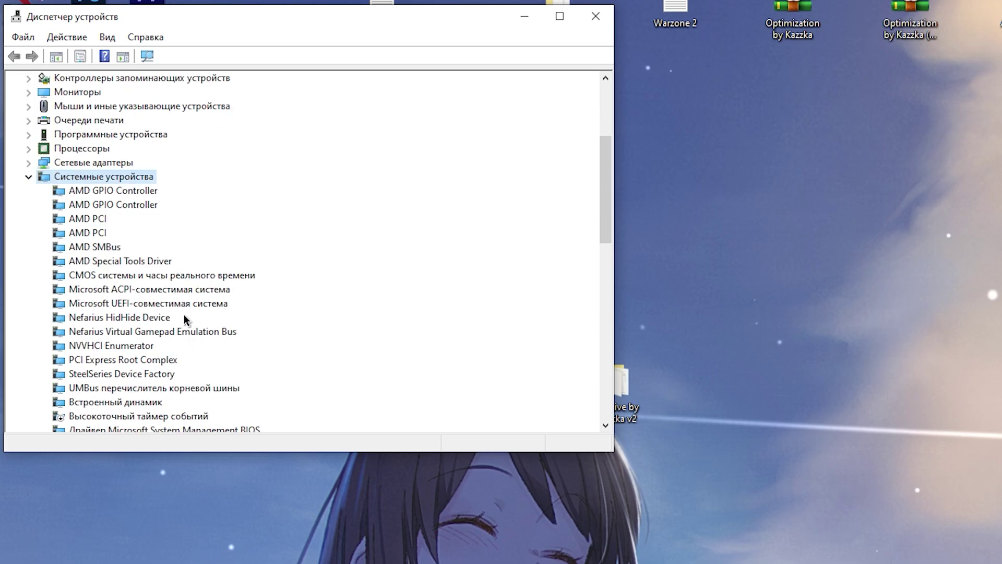
click(126, 329)
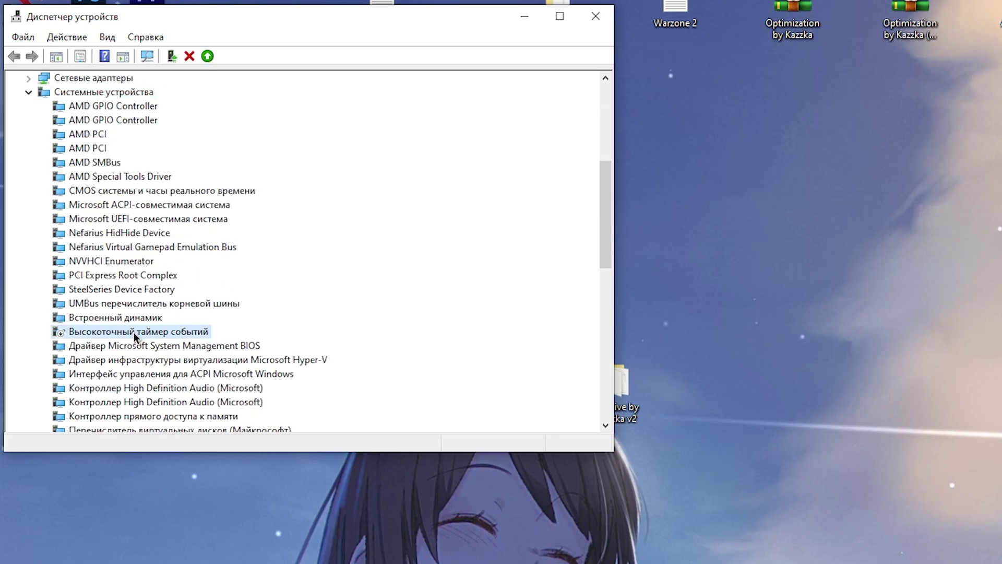
right_click(134, 331)
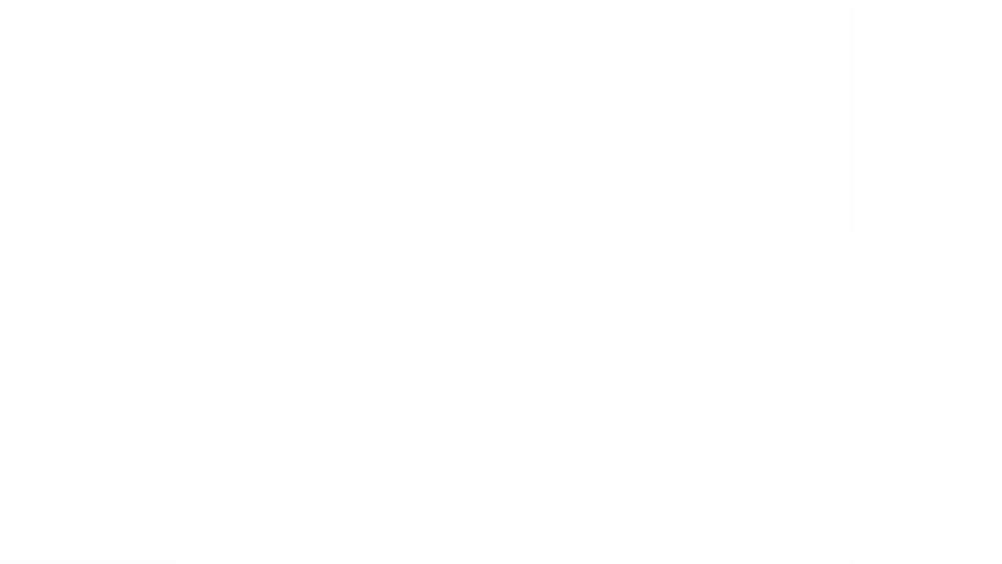
Step: Search for xbox, open Xbox Game Bar, and turn off background recording during games in its capture settings
click(39, 542)
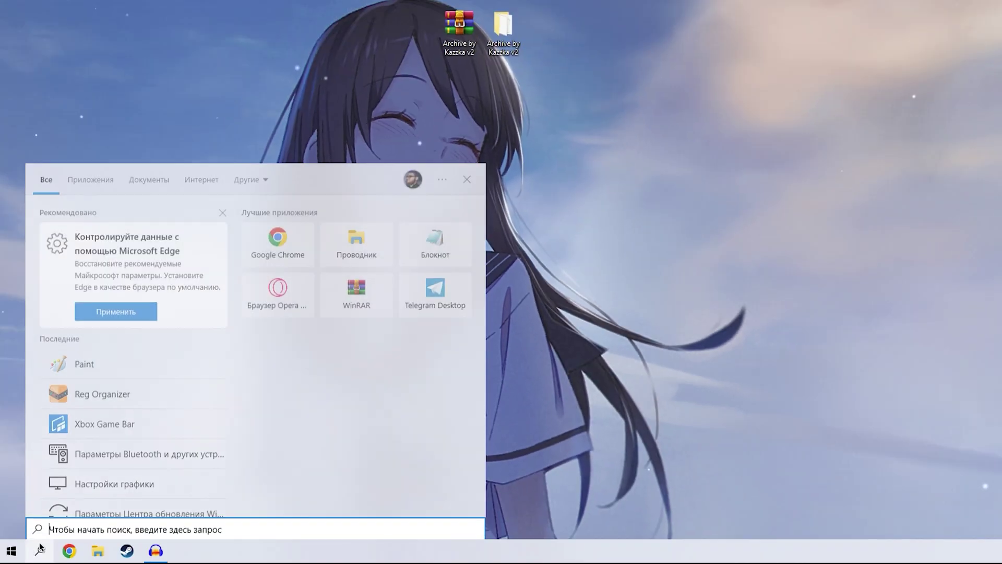
text(xbox)
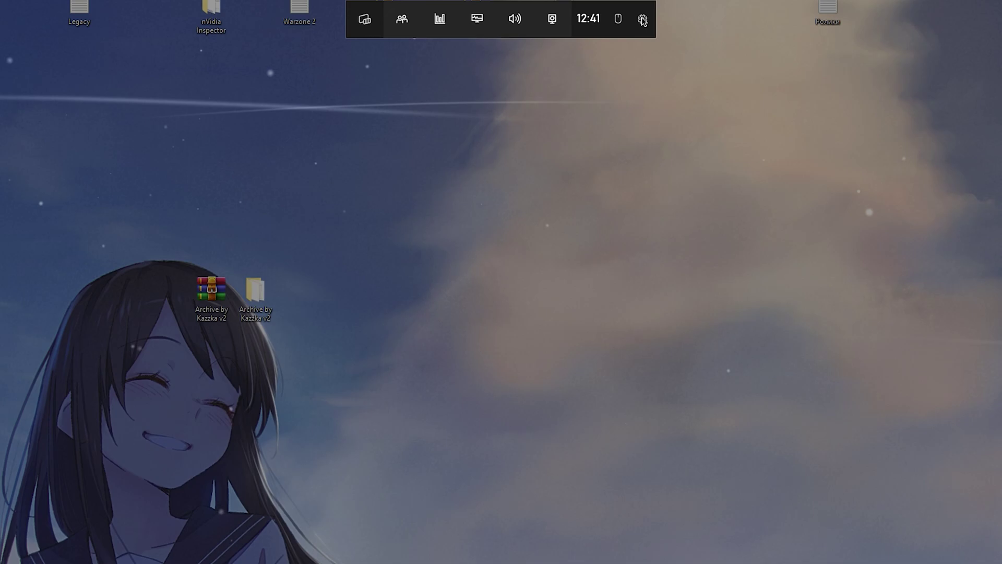
click(642, 20)
click(383, 364)
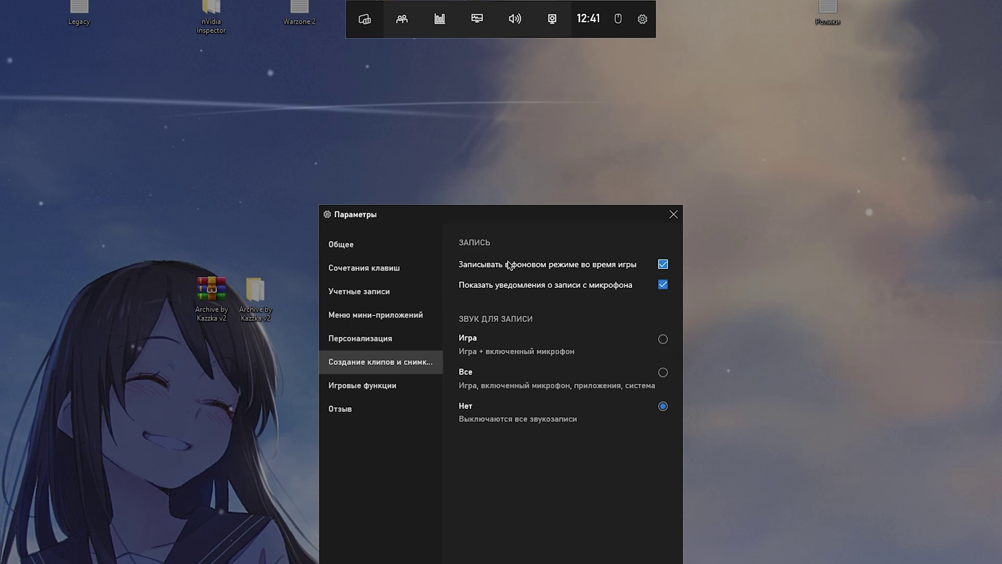
click(663, 265)
click(673, 214)
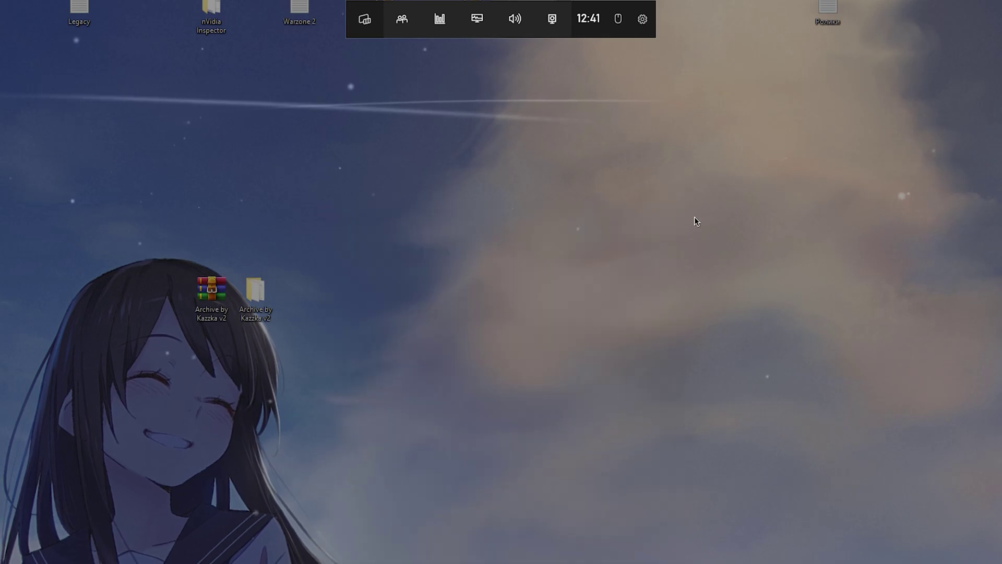
click(734, 217)
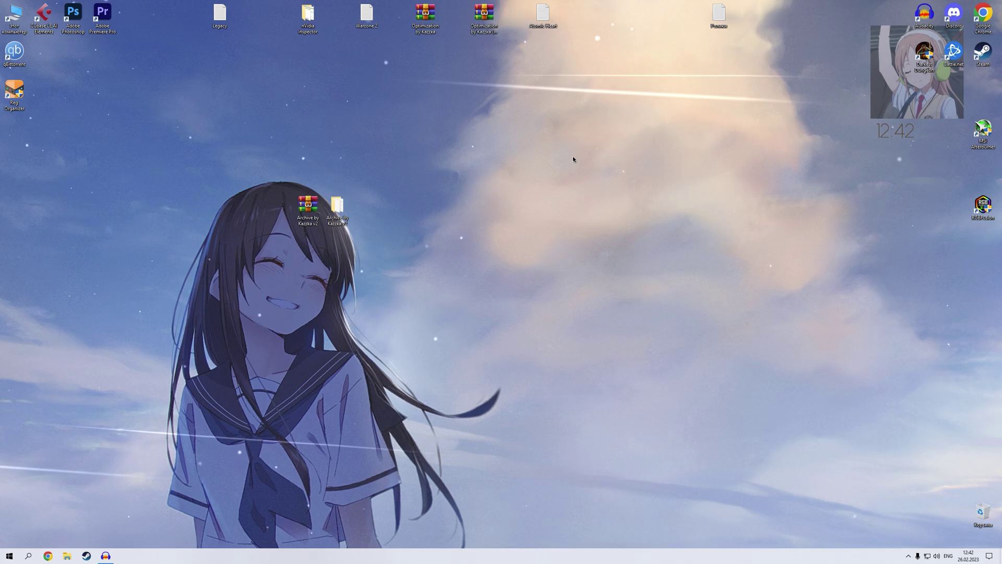
Step: Open the nVidia Geforce folder inside Настройка Видеокарты in the Archive by Kazzka v2 folder
double_click(337, 206)
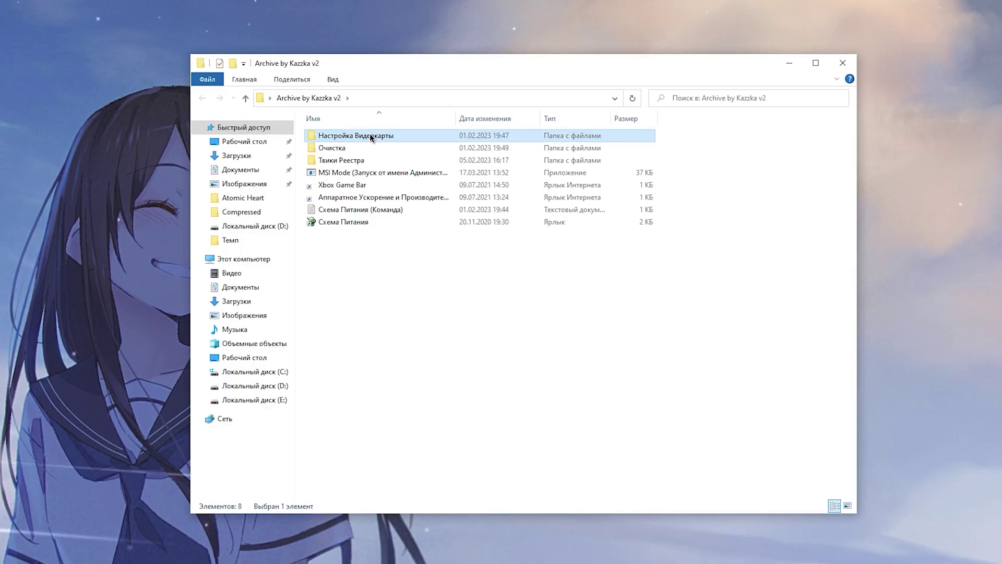
double_click(414, 215)
key(ctrl+a)
click(435, 279)
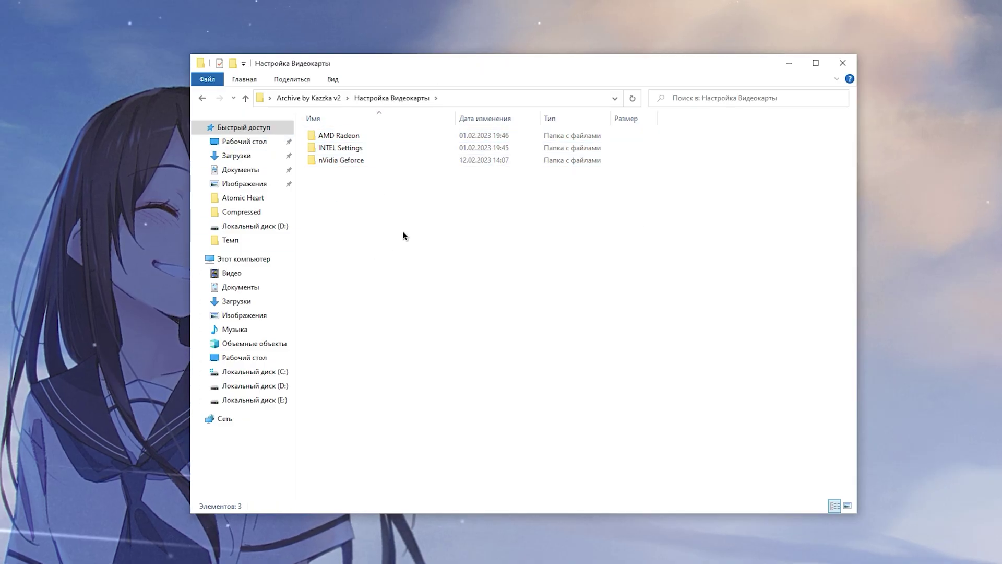
click(353, 137)
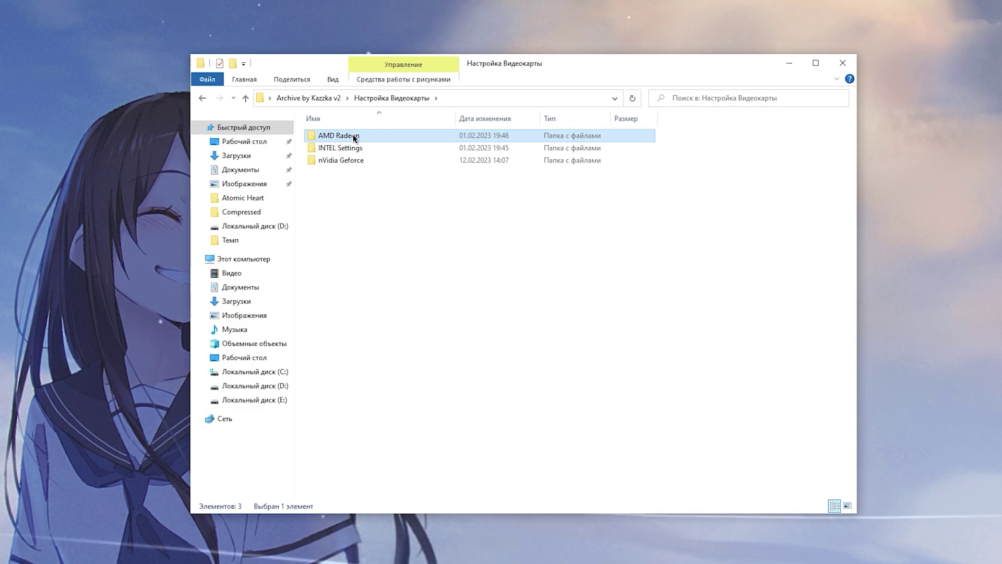
click(347, 148)
click(341, 160)
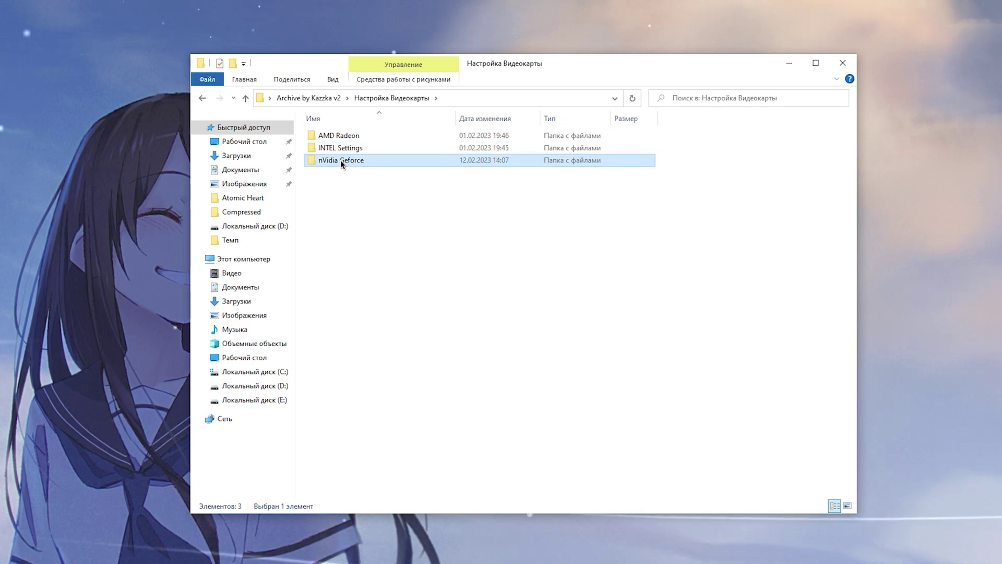
double_click(340, 160)
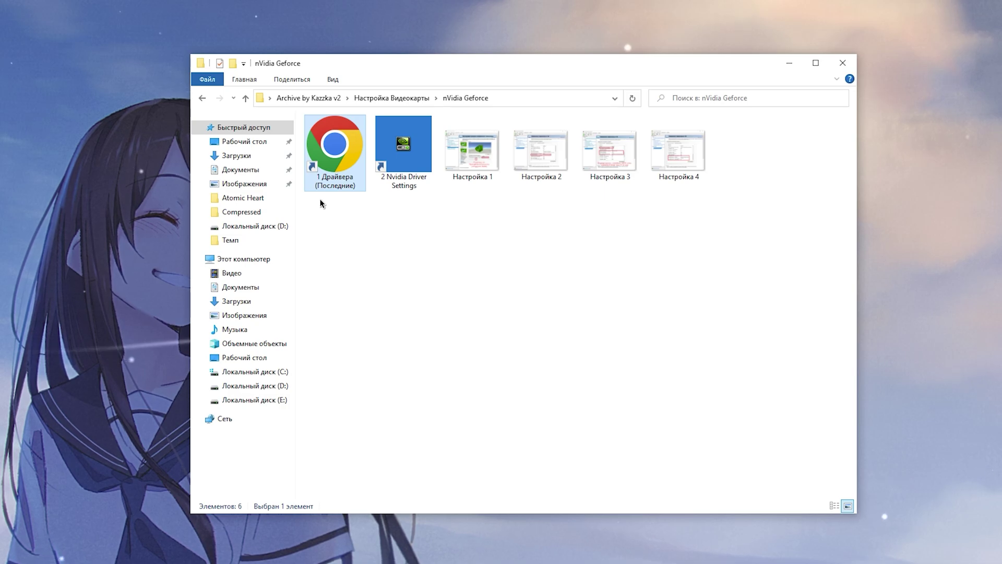
Step: Open the NVIDIA Control Panel through the 2 Nvidia Driver Settings shortcut and add Sons Of The Forest to the 3D program settings
double_click(403, 144)
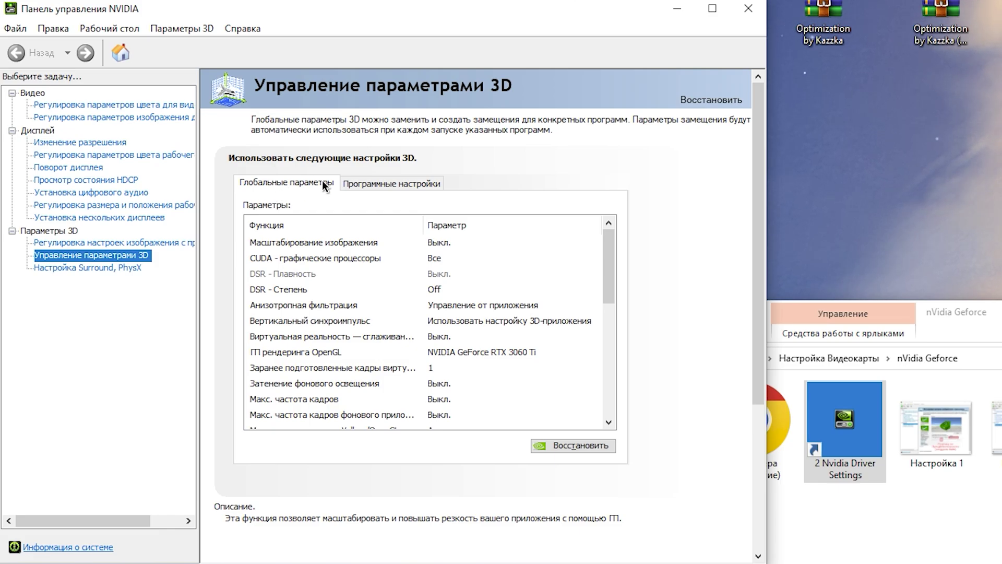
click(398, 181)
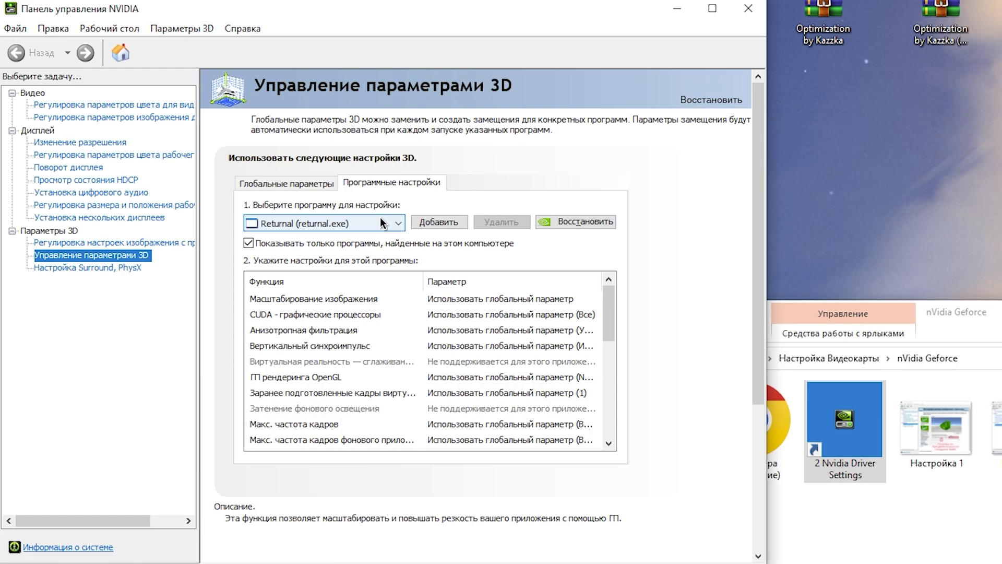
click(380, 220)
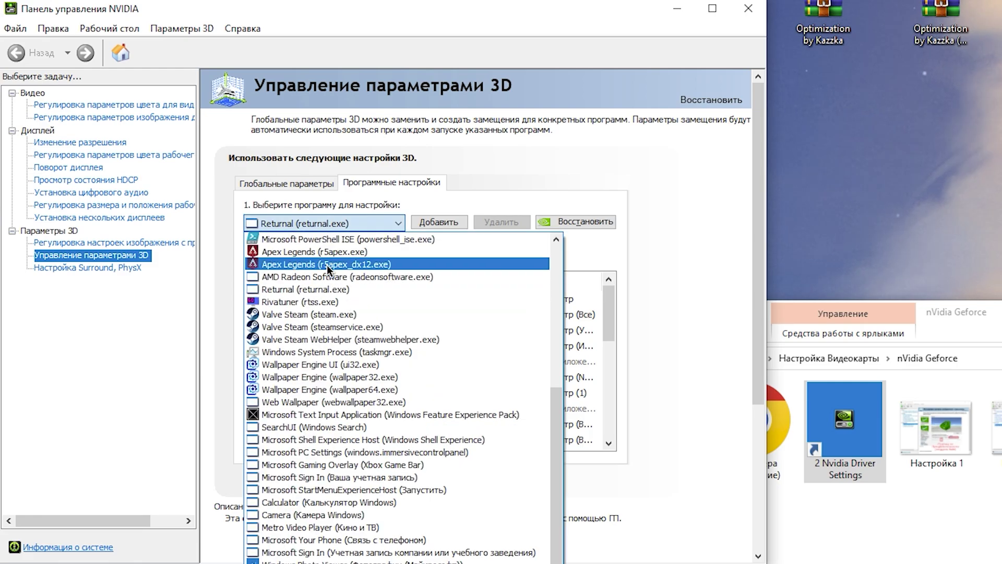
click(536, 140)
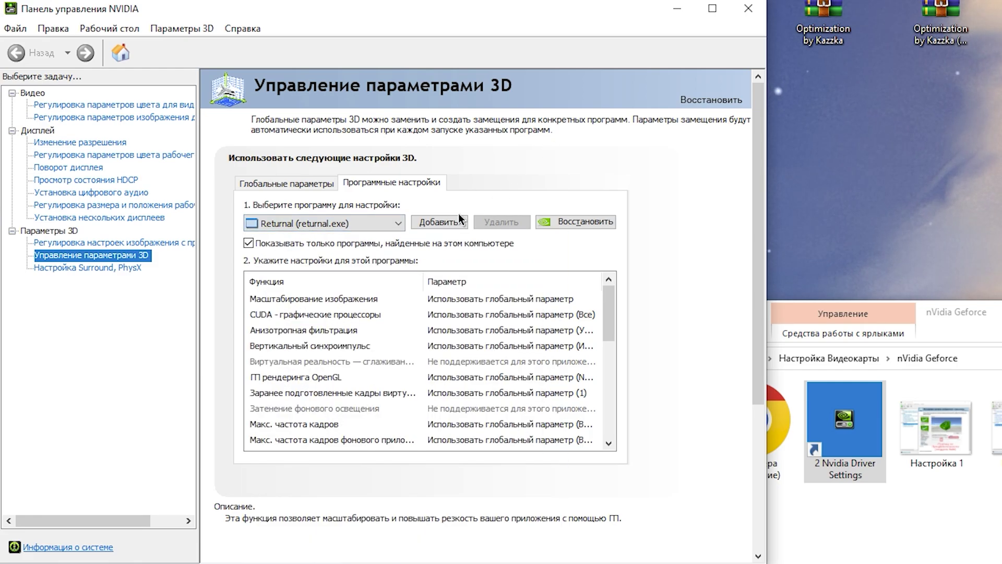
click(438, 222)
click(469, 418)
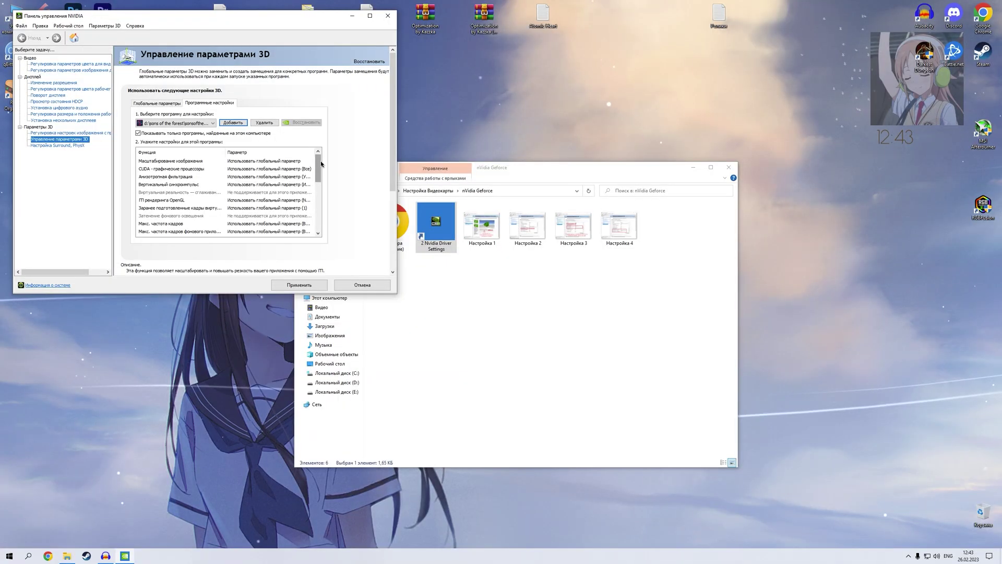
Step: Look through the reference images Настройка 1 to Настройка 4 in the nVidia Geforce folder, then close the image viewer
click(556, 284)
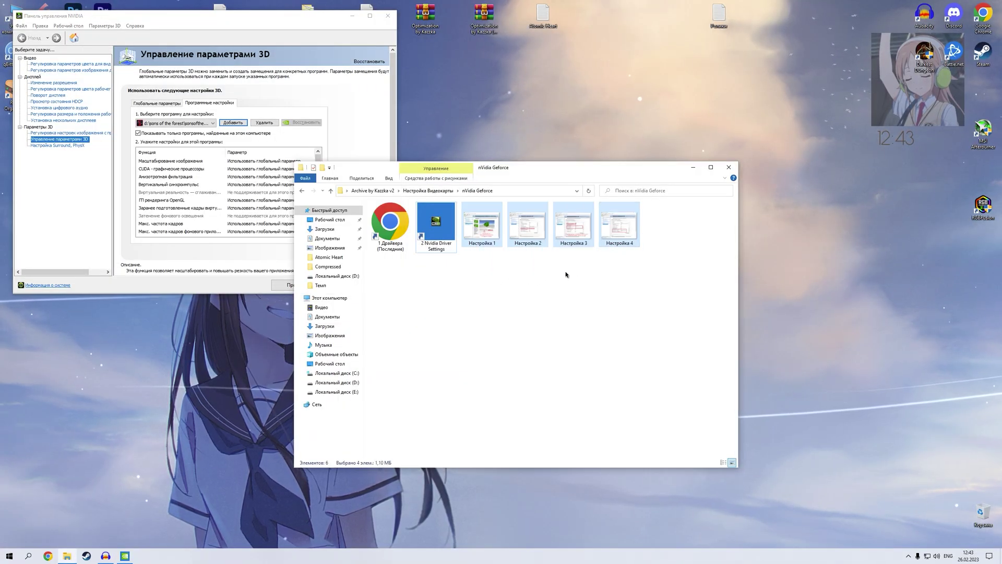
double_click(493, 231)
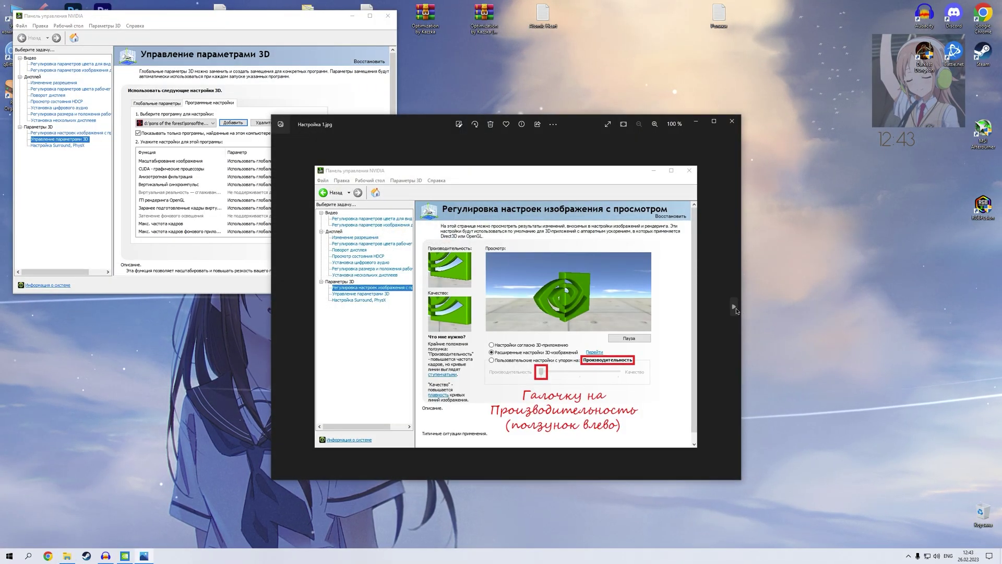
click(734, 309)
click(735, 309)
click(735, 309)
click(729, 122)
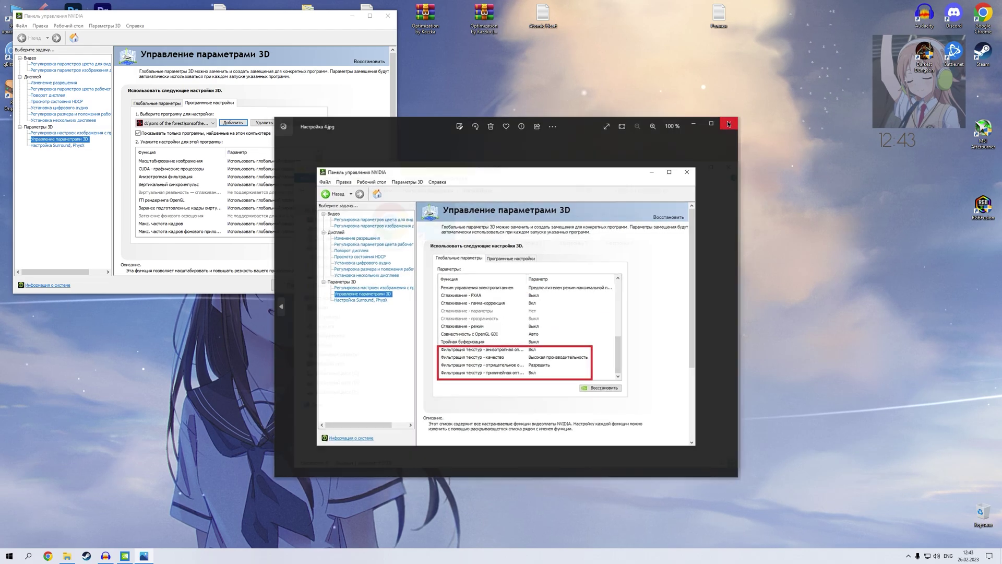
Step: View the low latency mode (Режим низкой задержки) options in the NVIDIA program settings for Sons Of The Forest
click(320, 193)
scroll(322, 194, down, 2)
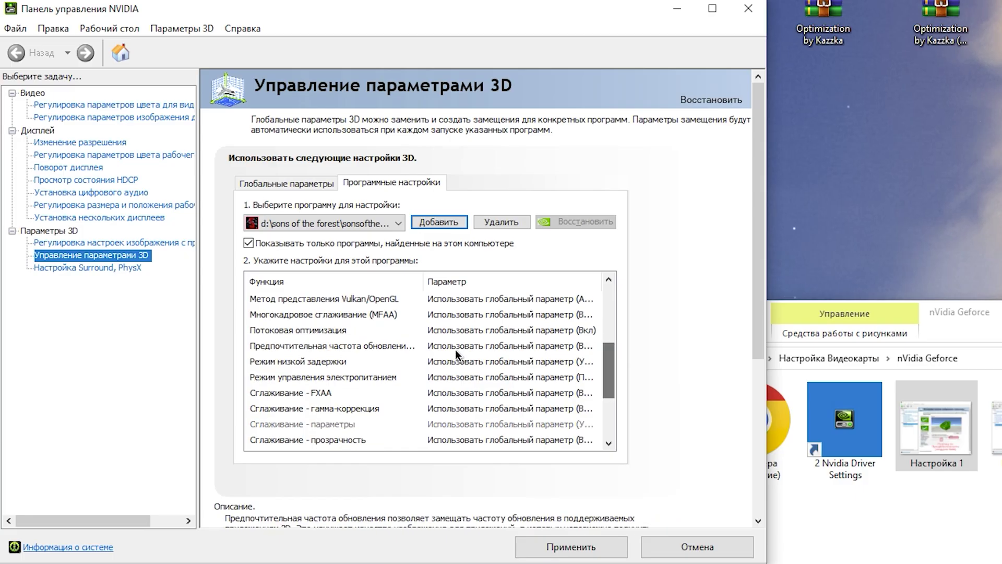
click(468, 360)
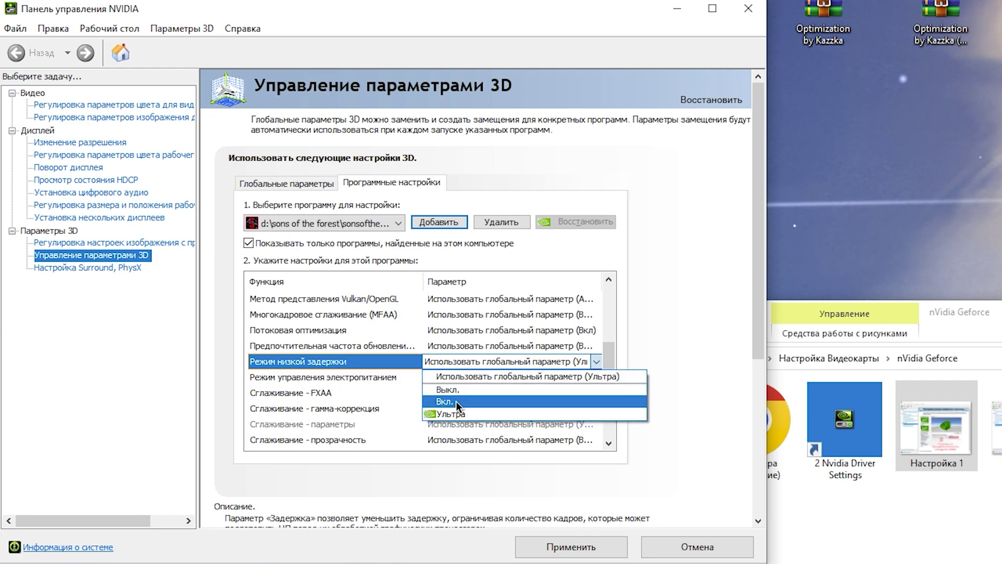
click(697, 364)
Step: In the global 3D settings, use 10 ГБ as the shader cache size (Размер кэша шейдеров) and apply the settings
click(277, 184)
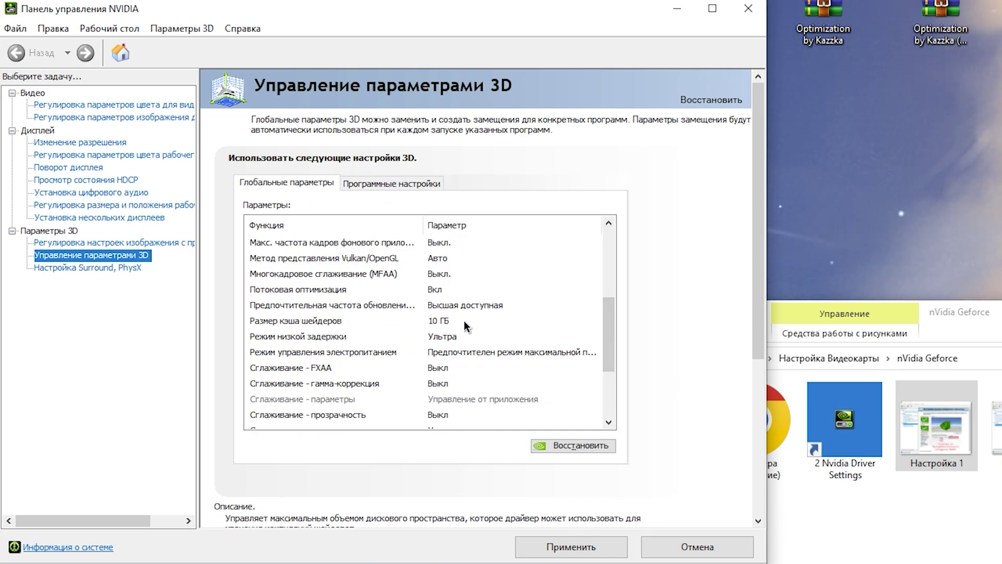
click(449, 316)
click(449, 316)
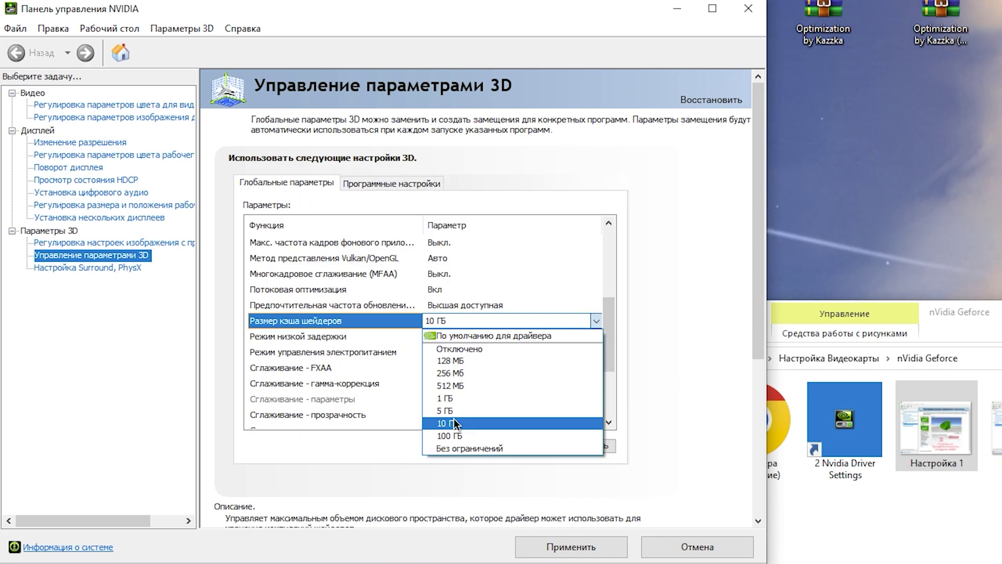
click(732, 332)
click(577, 545)
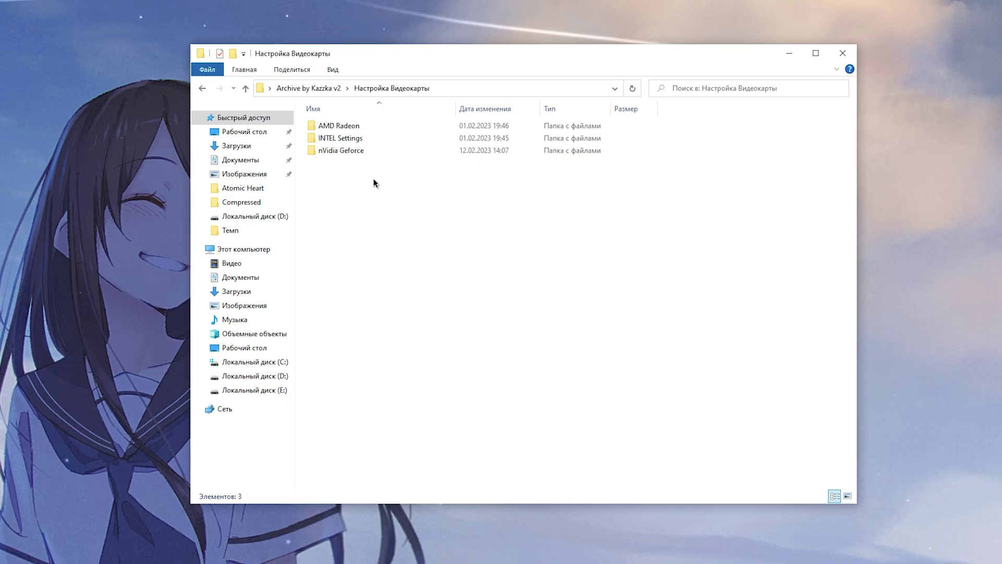
Step: Open the AMD Radeon folder in Настройка Видеокарты and look through its reference images starting from Настройка 1
double_click(353, 127)
click(343, 168)
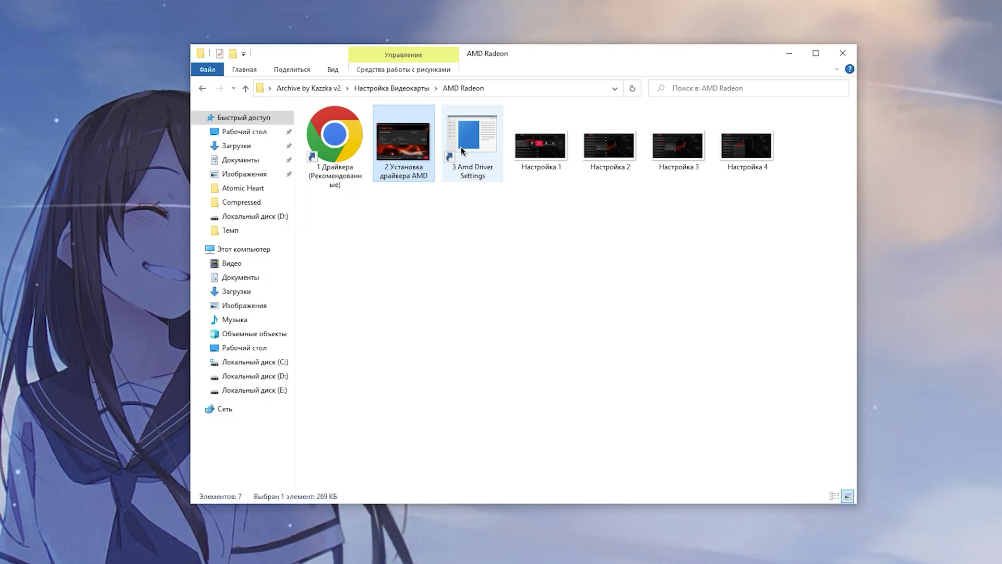
double_click(540, 146)
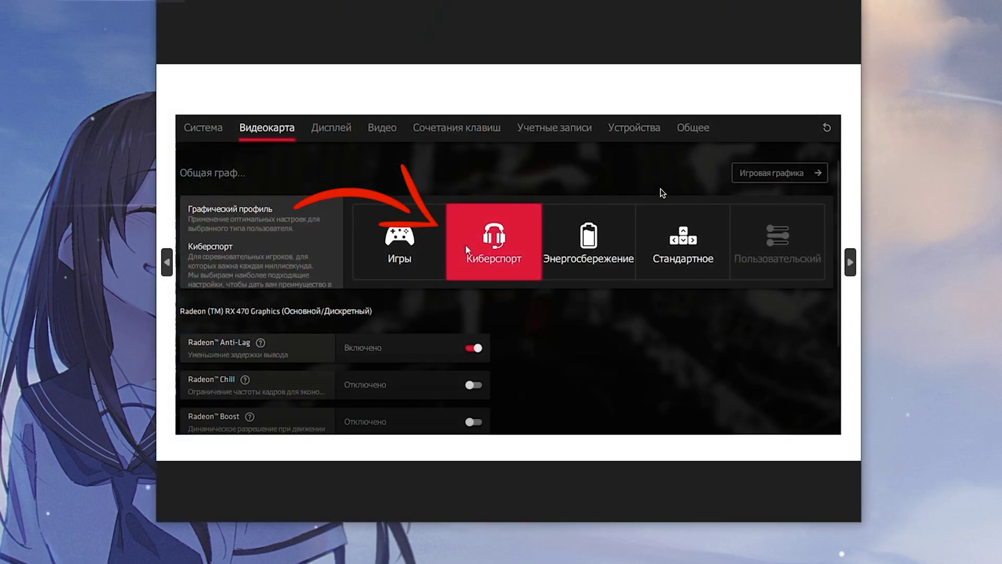
click(856, 265)
click(856, 265)
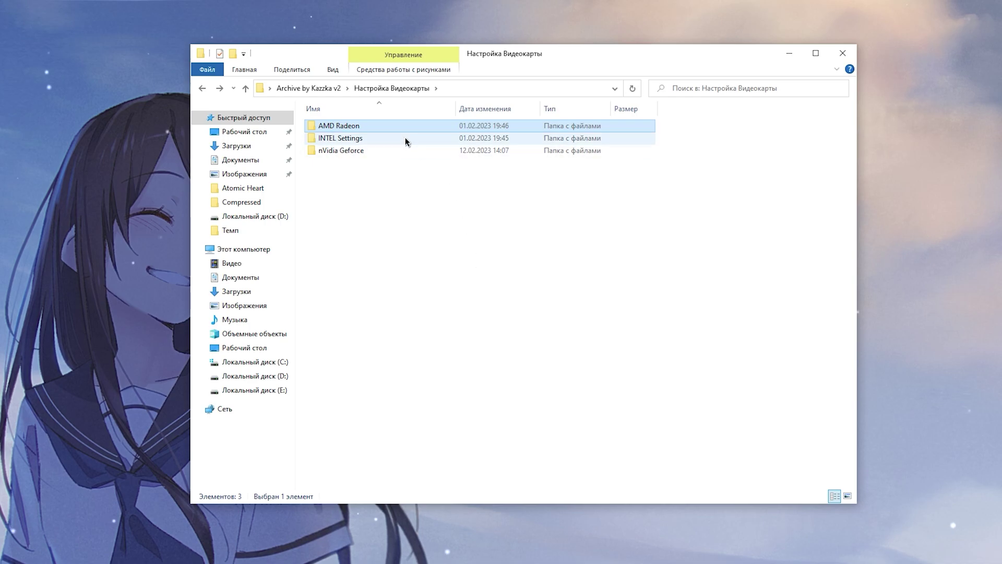
Step: Open the INTEL Settings folder in Настройка Видеокарты and look over its files
double_click(386, 134)
drag(312, 243, 507, 157)
click(507, 158)
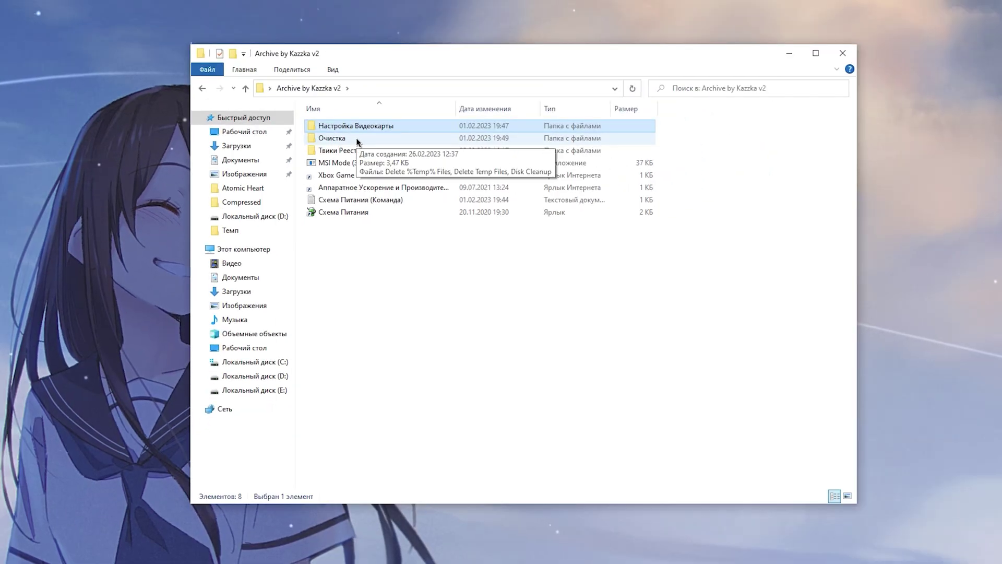
Step: Open Delete %Temp% Files in the Очистка folder and permanently delete everything in the Windows Temp folder
click(357, 140)
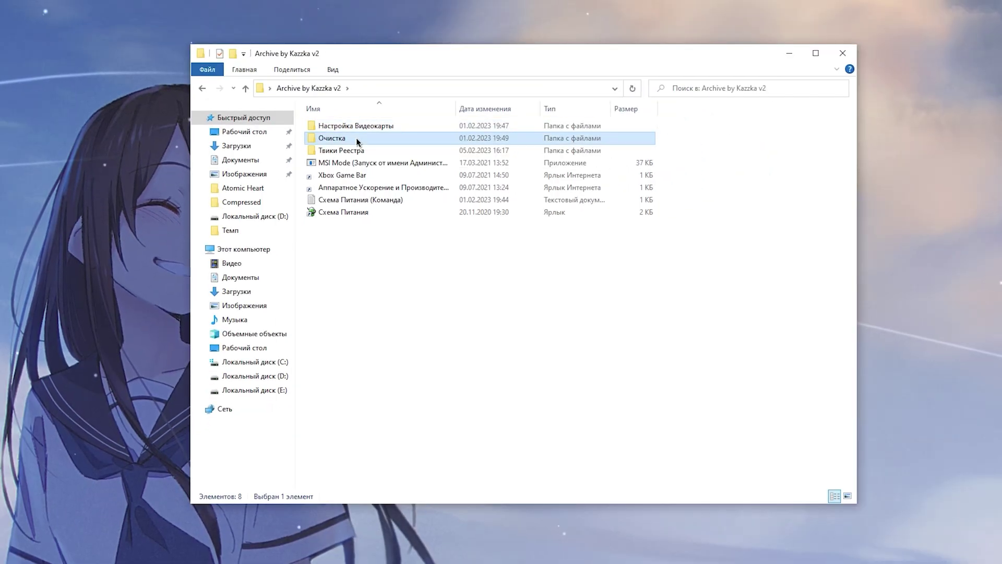
double_click(356, 138)
double_click(350, 125)
drag(369, 368, 360, 128)
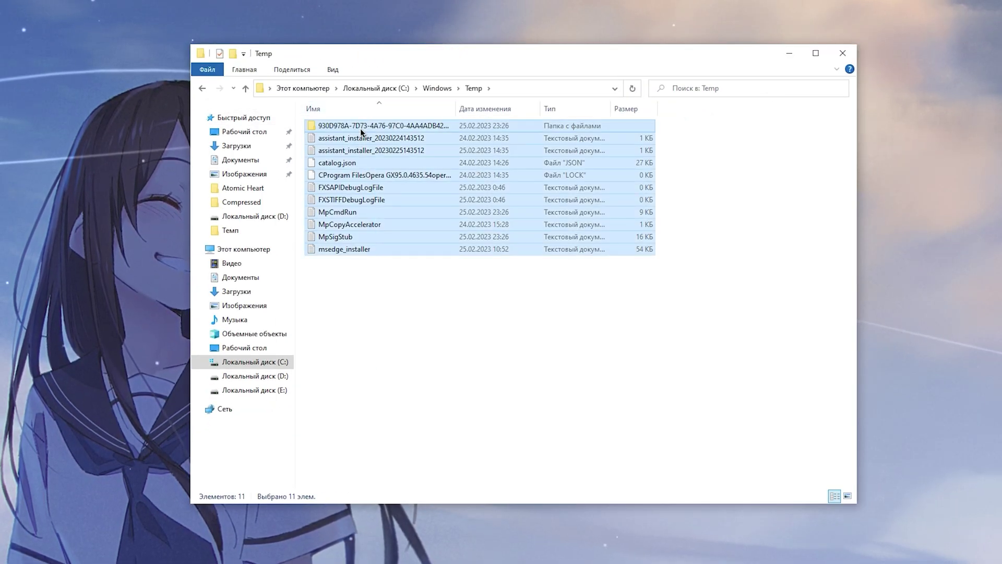
key(shift+Delete)
key(Return)
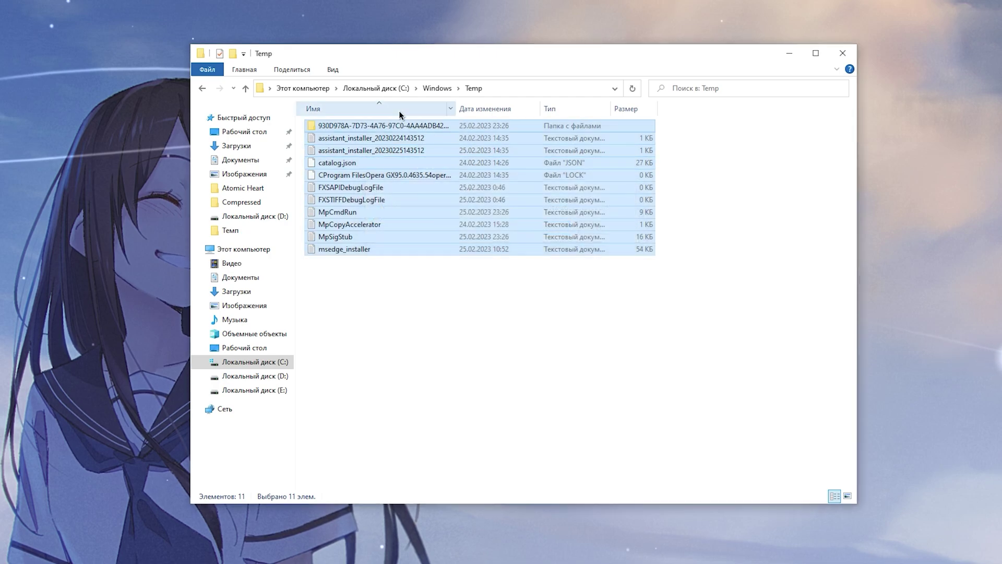
Step: Open Delete Temp Files from the Очистка folder, permanently delete the AppData Local Temp contents, and return to Очистка
click(206, 88)
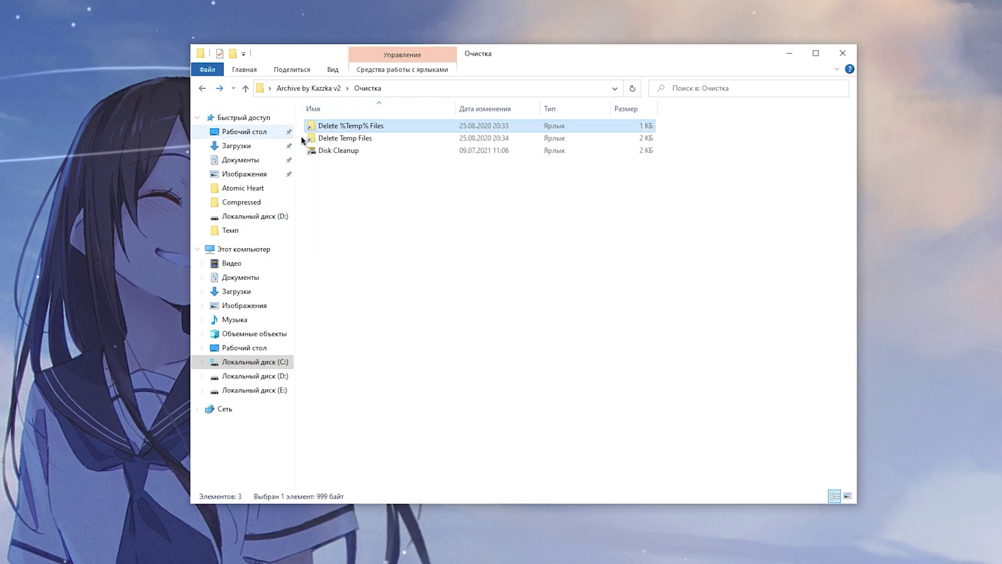
double_click(358, 141)
drag(656, 124, 300, 485)
key(shift+Delete)
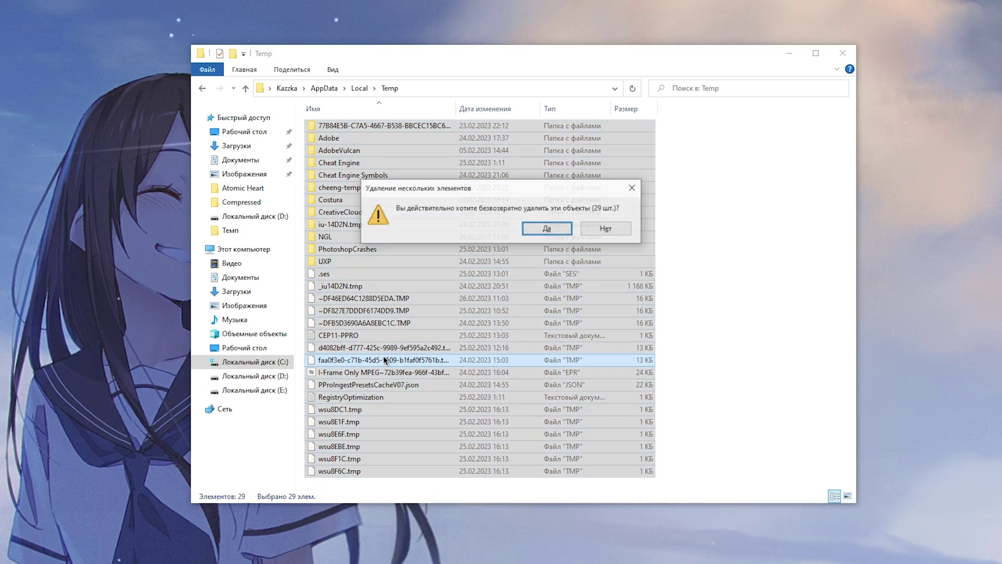
key(Return)
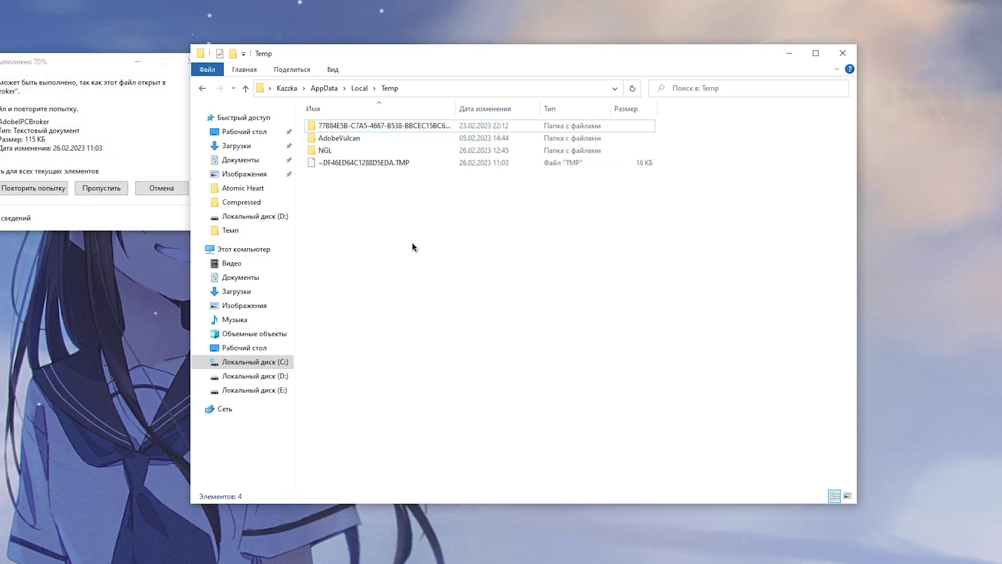
key(Escape)
key(alt+Left)
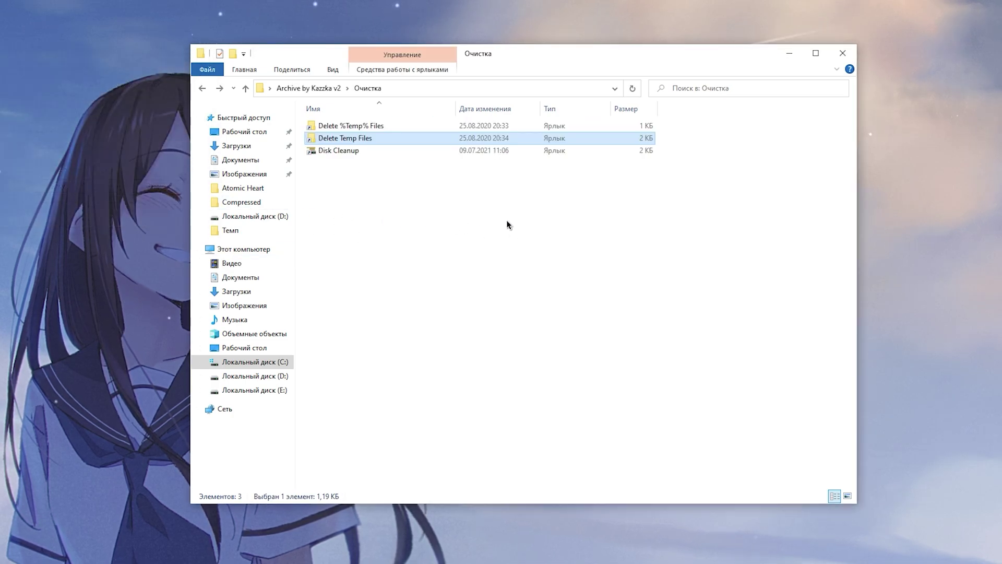
Step: Launch Disk Cleanup from the Очистка folder and run it for drive C:
double_click(361, 152)
click(472, 242)
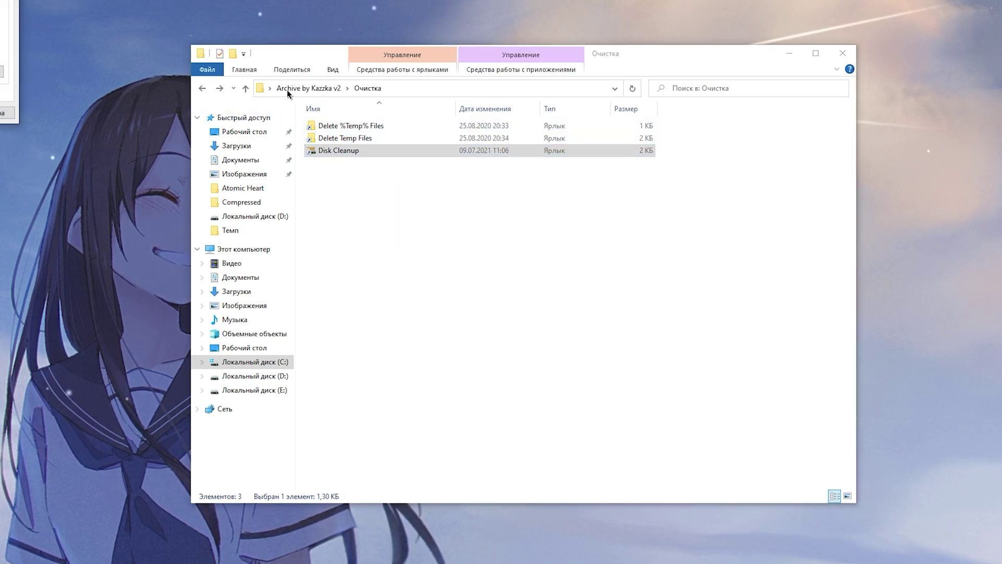
click(363, 307)
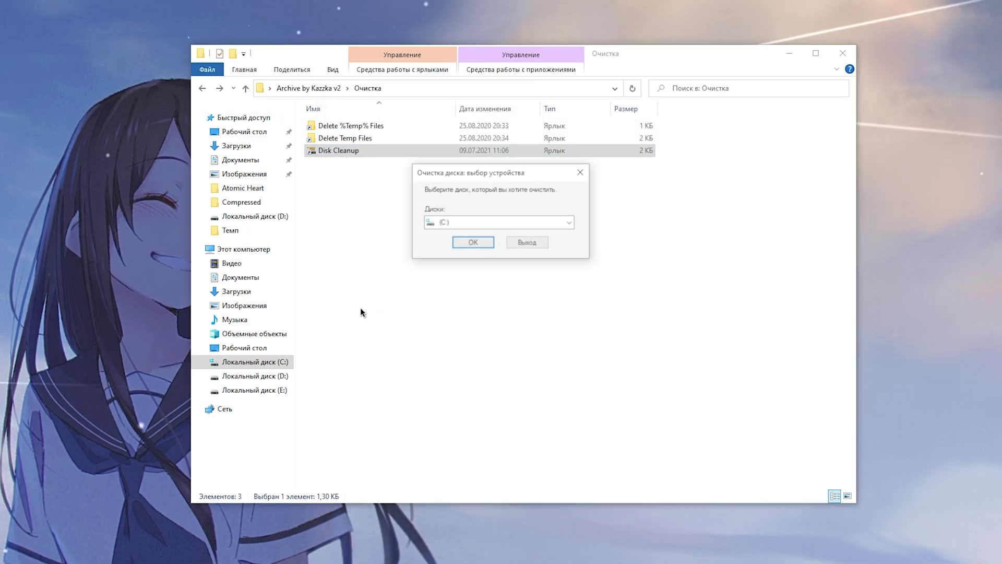
click(472, 243)
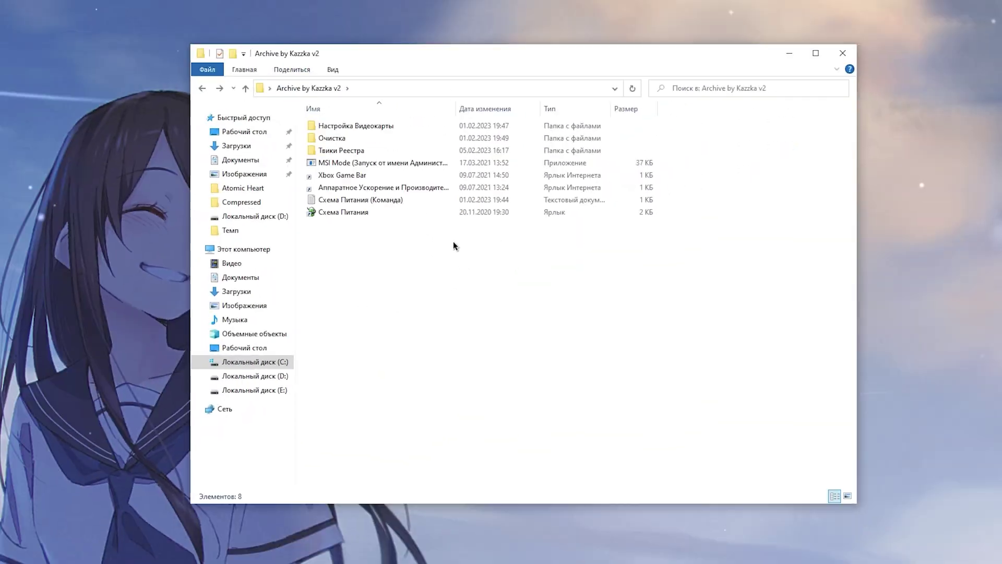
Step: Run the MSI Mode utility from the Archive by Kazzka v2 folder as administrator
right_click(381, 166)
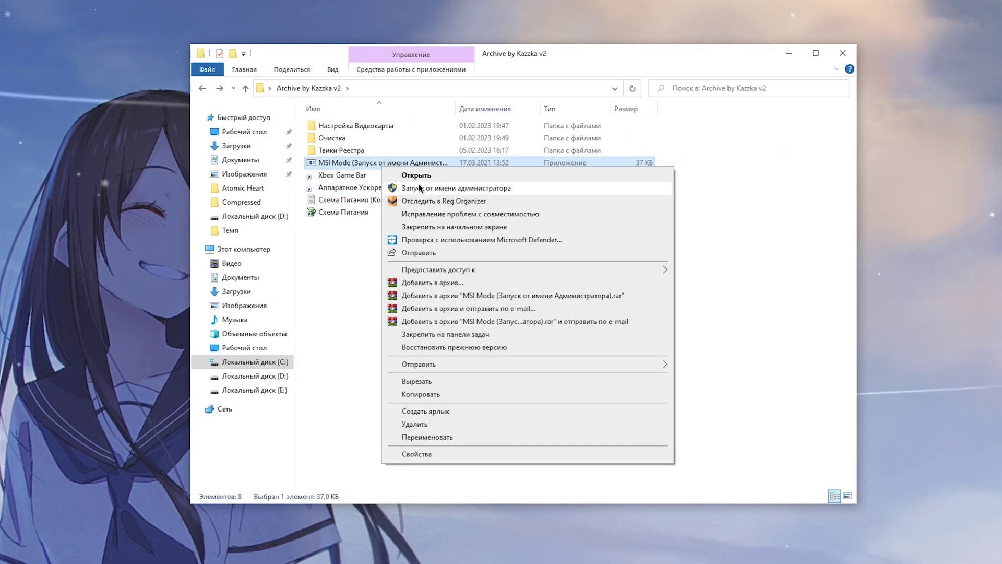
click(421, 187)
click(440, 309)
Step: Enable MSI mode for the NVIDIA GeForce RTX 3060 Ti, set its interrupt priority to High, and close the utility
click(281, 239)
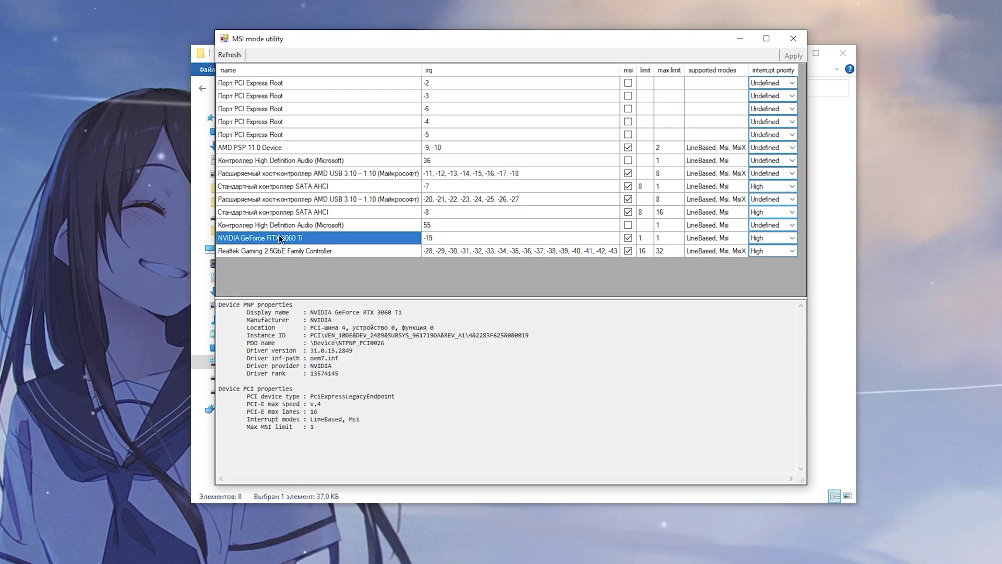
click(628, 238)
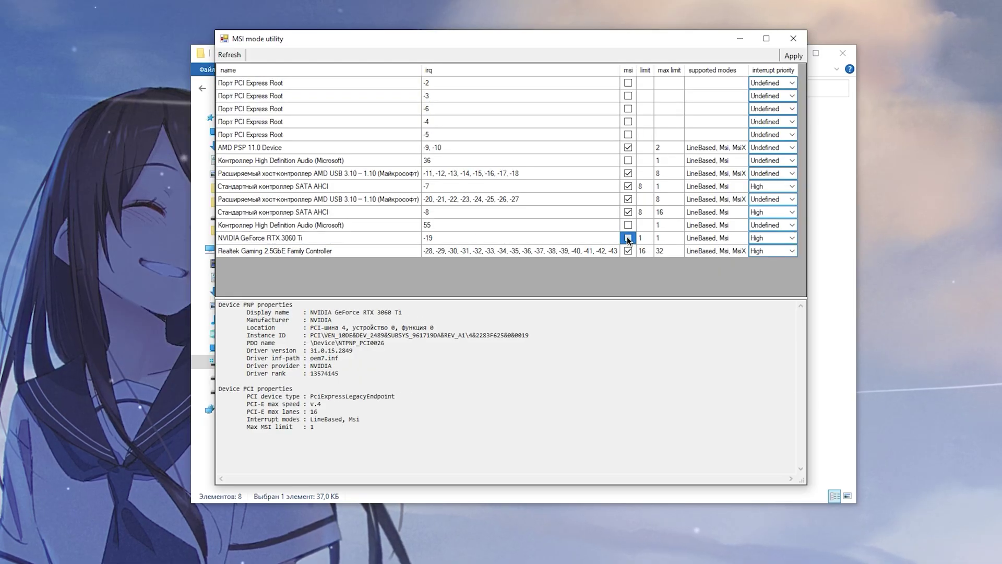
click(787, 238)
click(787, 238)
click(771, 242)
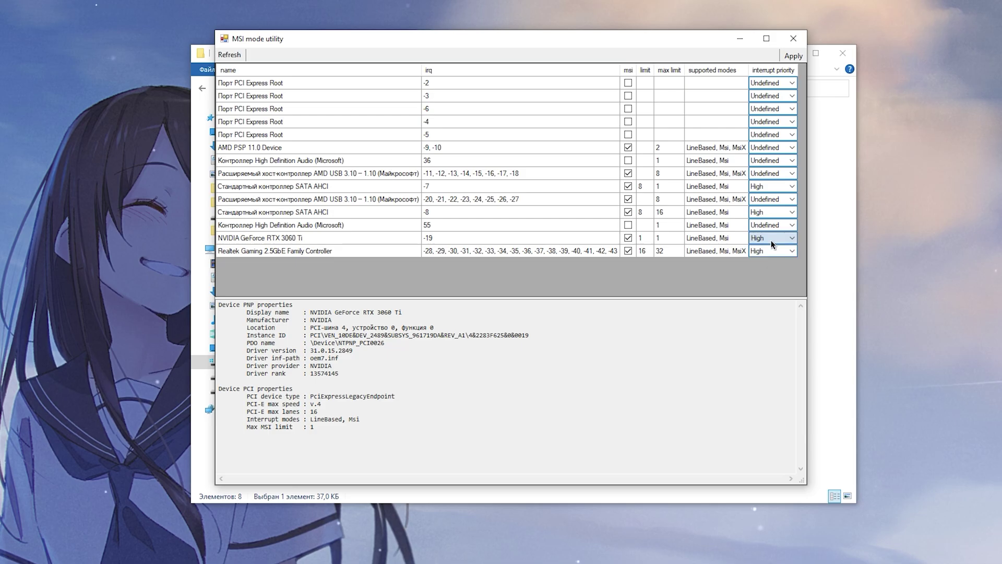
click(793, 39)
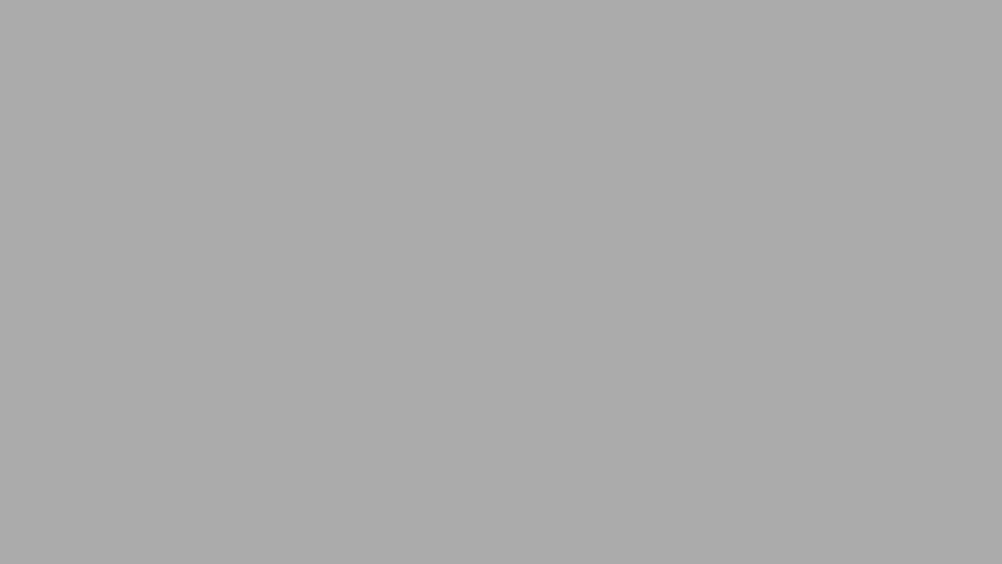
Step: Open the Твики Реестра folder and look over its registry tweak files
double_click(373, 154)
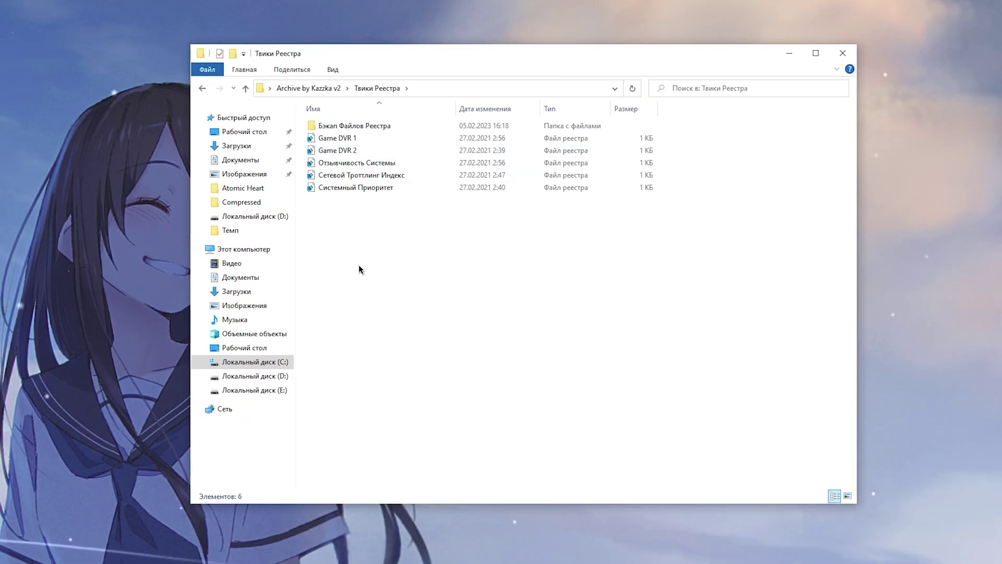
drag(343, 246, 341, 139)
click(392, 240)
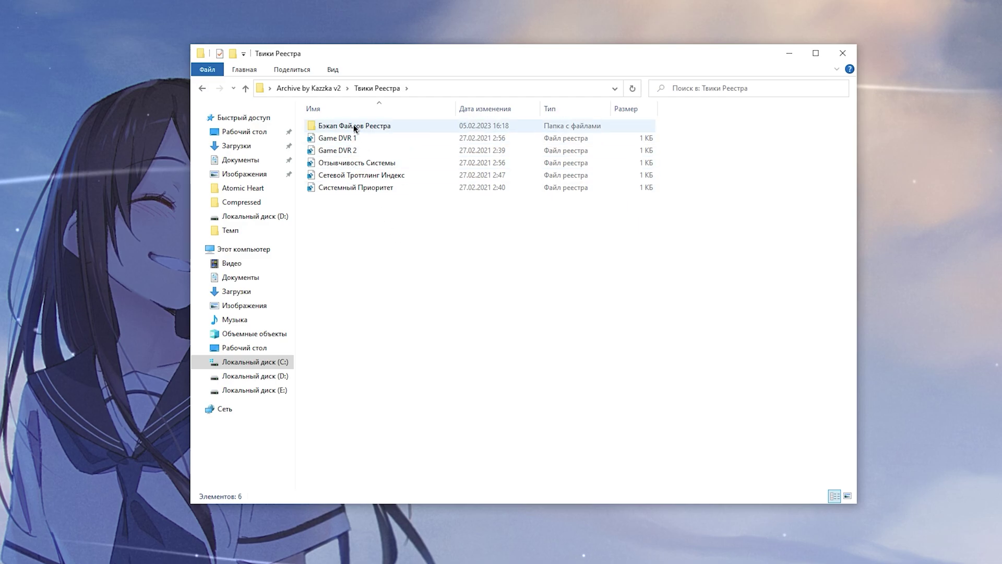
Step: Open the Бэкап Файлов Реестра folder and examine its text instructions and the export and import images in #В картинках
double_click(331, 126)
click(332, 139)
click(351, 151)
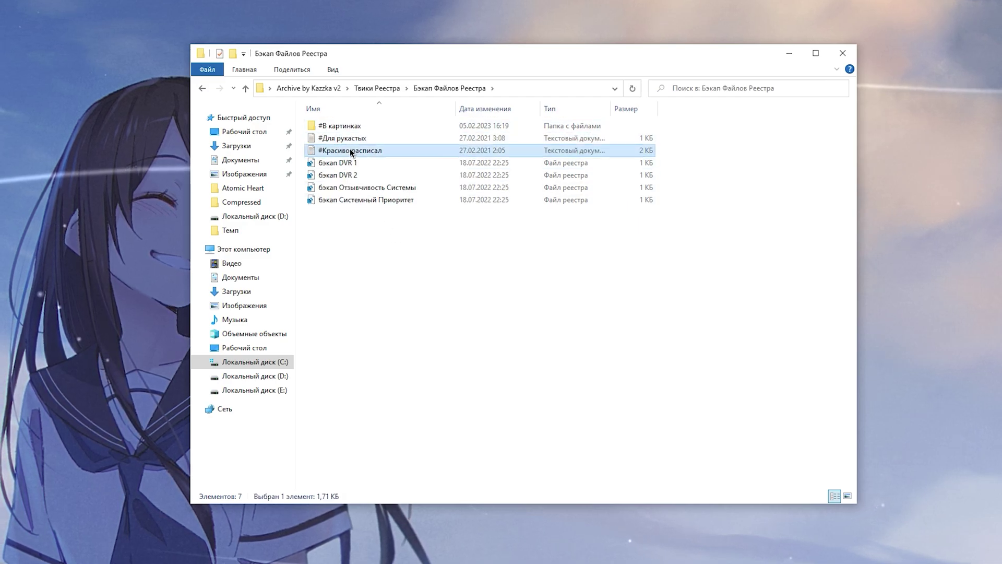
double_click(344, 127)
key(ctrl+a)
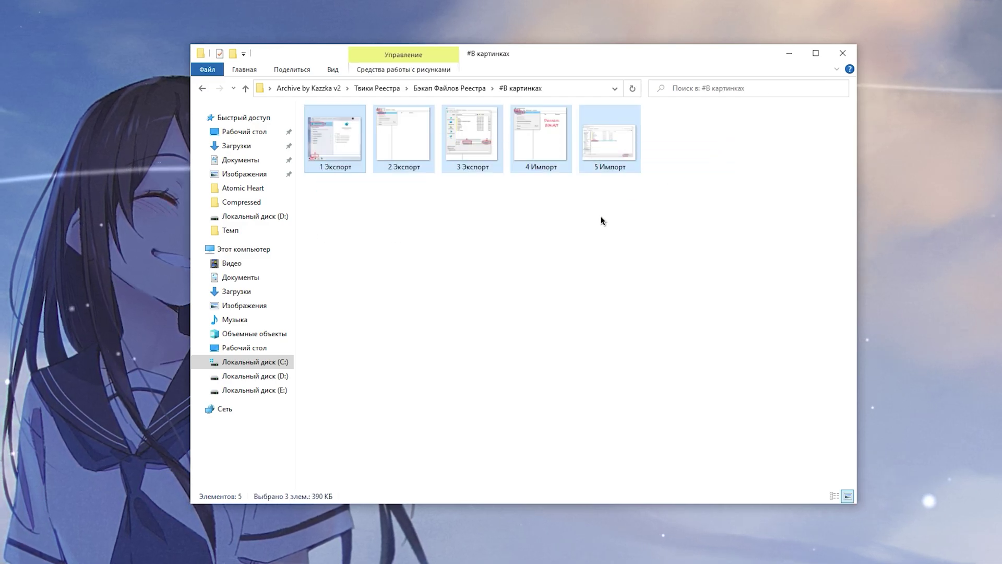
click(600, 215)
Step: Return to the Бэкап Файлов Реестра folder and look over its registry backup files
double_click(202, 92)
drag(365, 311, 325, 161)
click(372, 236)
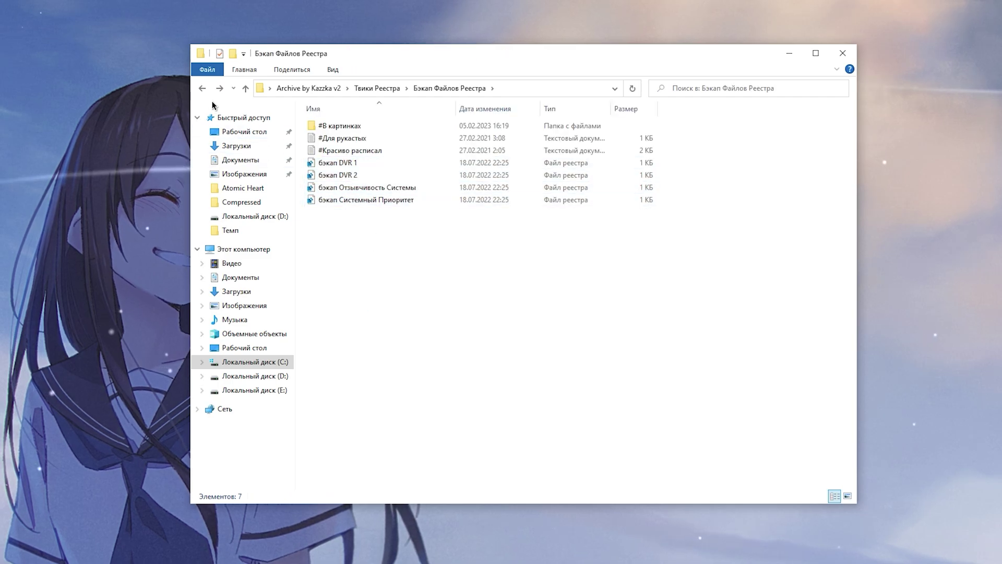
Step: Compare the Game DVR 1 and 2 tweaks in Твики Реестра with the бэкап DVR 1 and 2 files in the backup folder
mouse_move(658, 157)
mouse_down()
mouse_move(656, 140)
mouse_move(655, 155)
mouse_up()
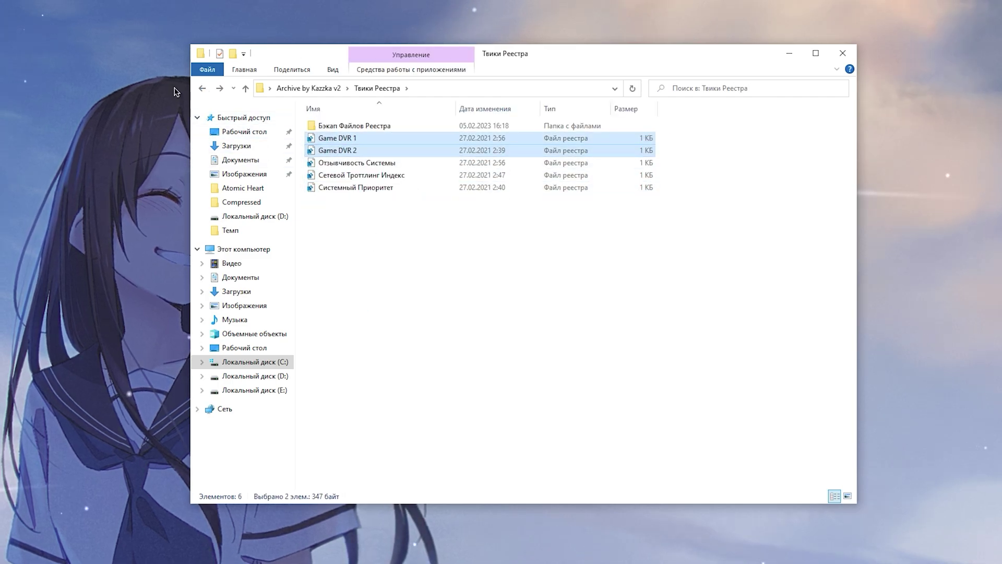
double_click(362, 126)
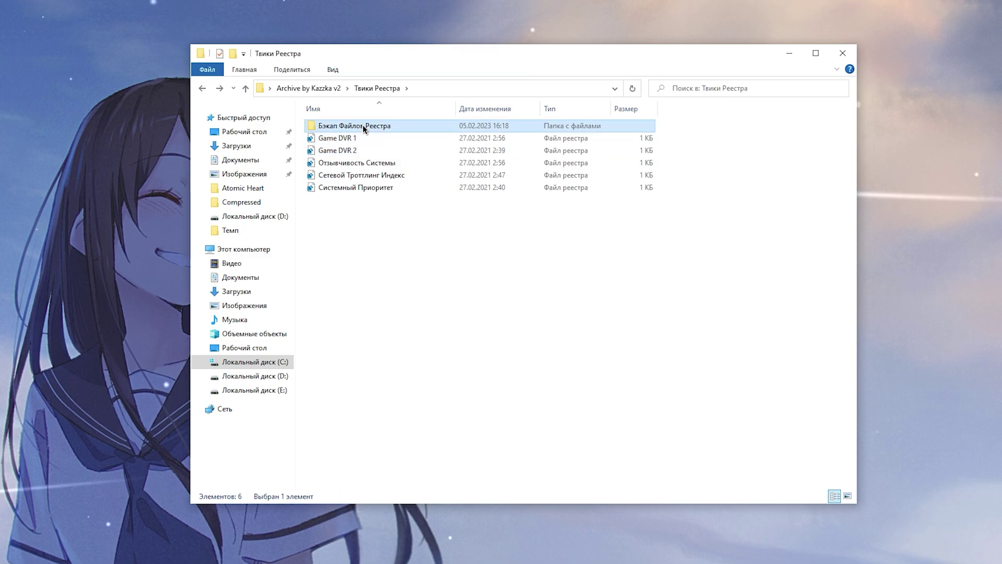
drag(614, 166, 599, 184)
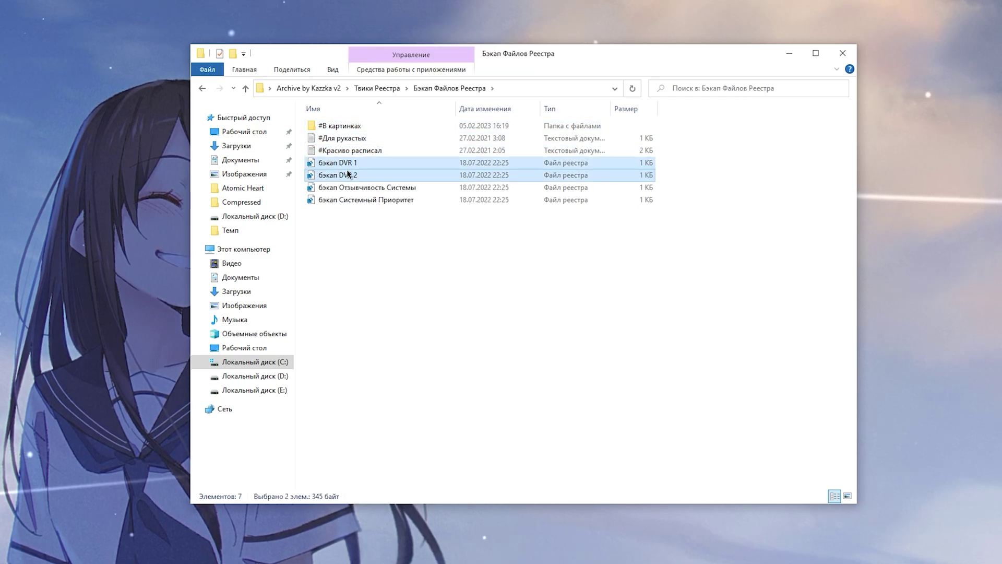
Step: Return to the Твики Реестра folder and check the Слияние option for the Game DVR 1 and Game DVR 2 files
click(414, 269)
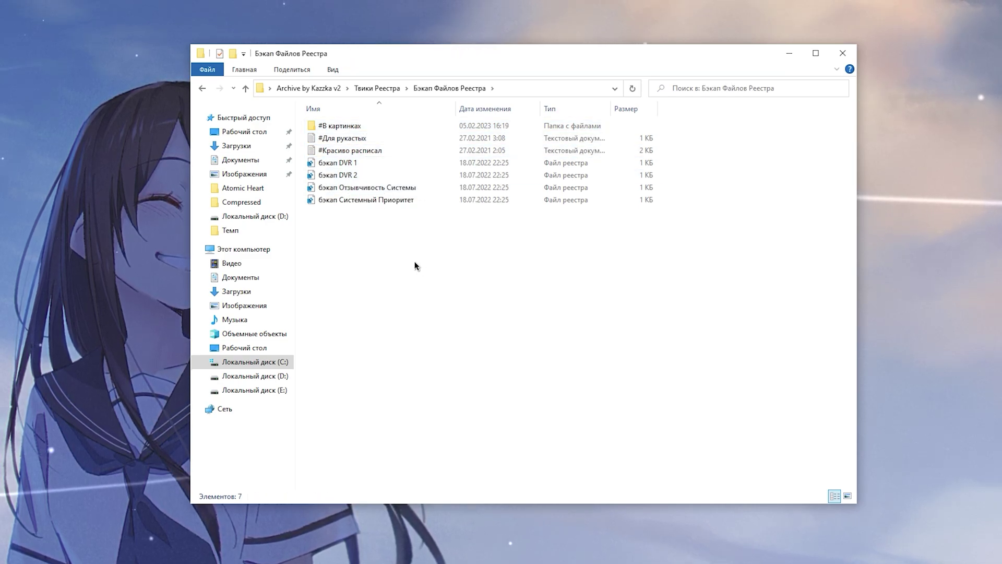
key(alt+Left)
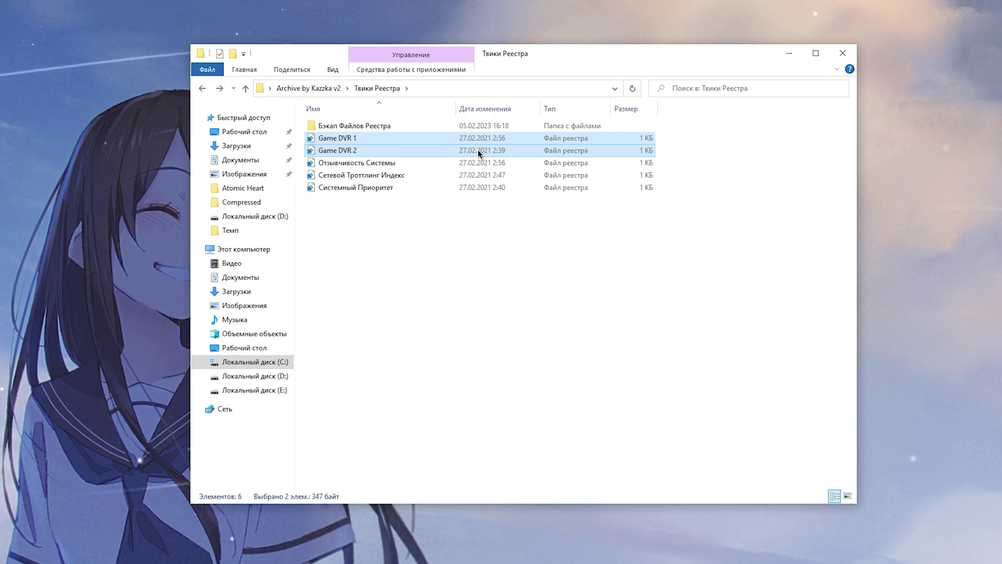
click(357, 139)
right_click(353, 140)
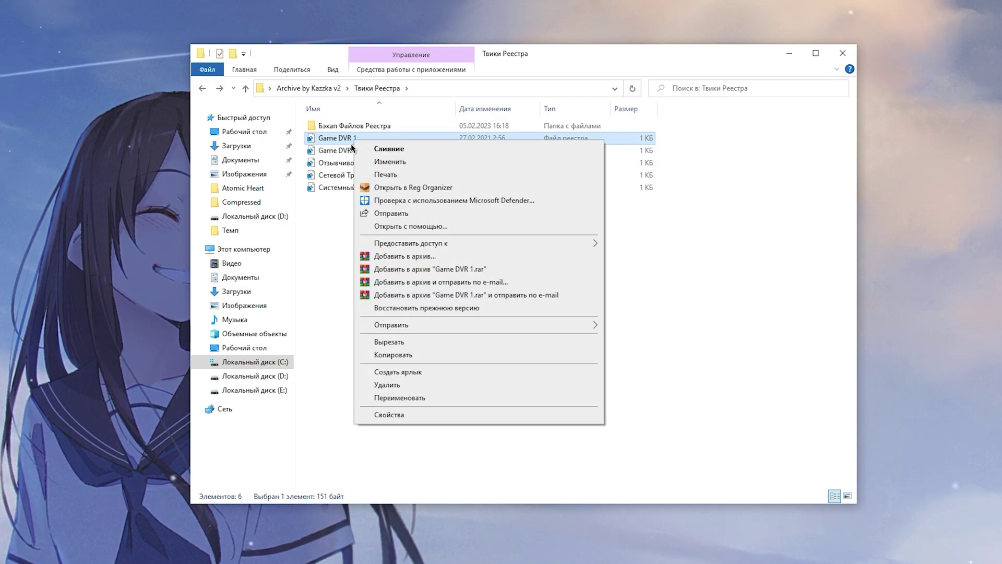
click(327, 149)
right_click(337, 150)
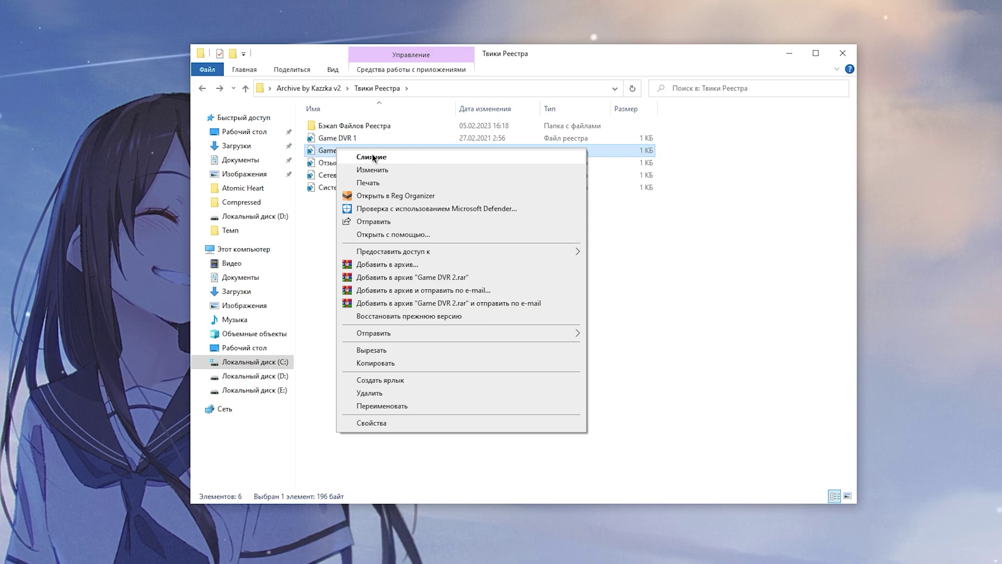
click(616, 266)
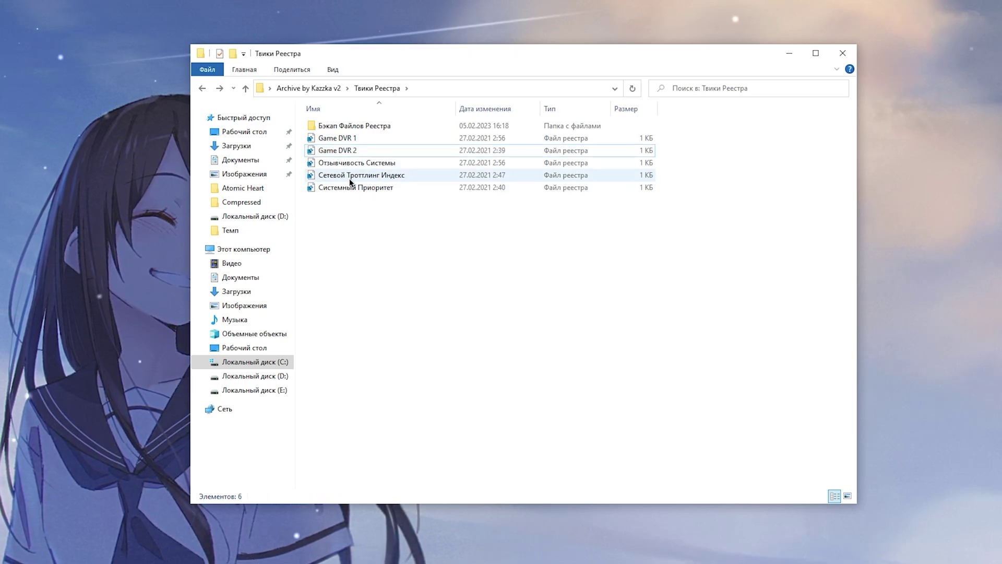
Step: Check the available file actions for the Отзывчивость Системы, Сетевой Троттлинг Индекс and Системный Приоритет registry tweaks
click(360, 167)
right_click(365, 168)
key(Escape)
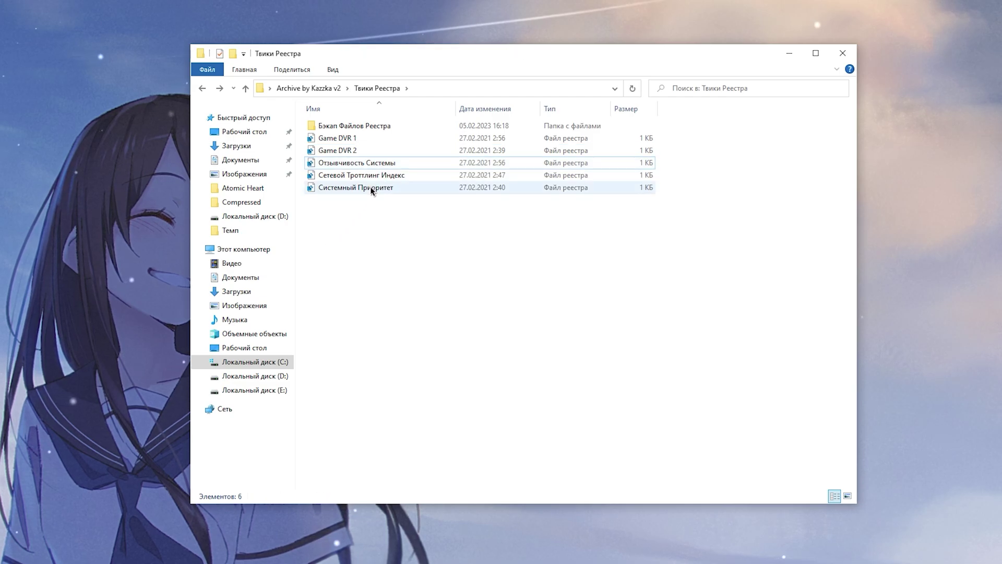
click(371, 177)
right_click(378, 178)
click(339, 219)
click(369, 191)
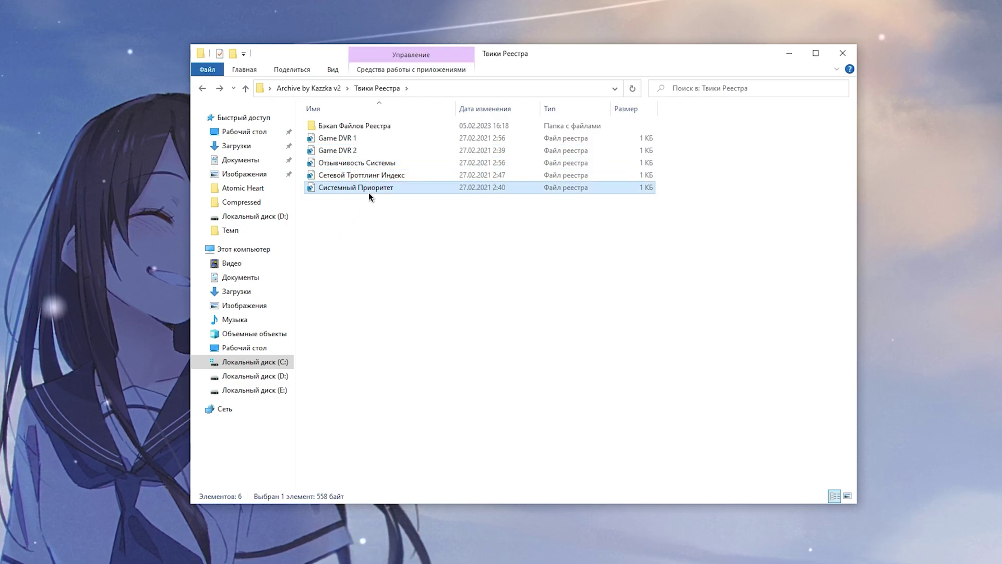
right_click(369, 192)
click(331, 239)
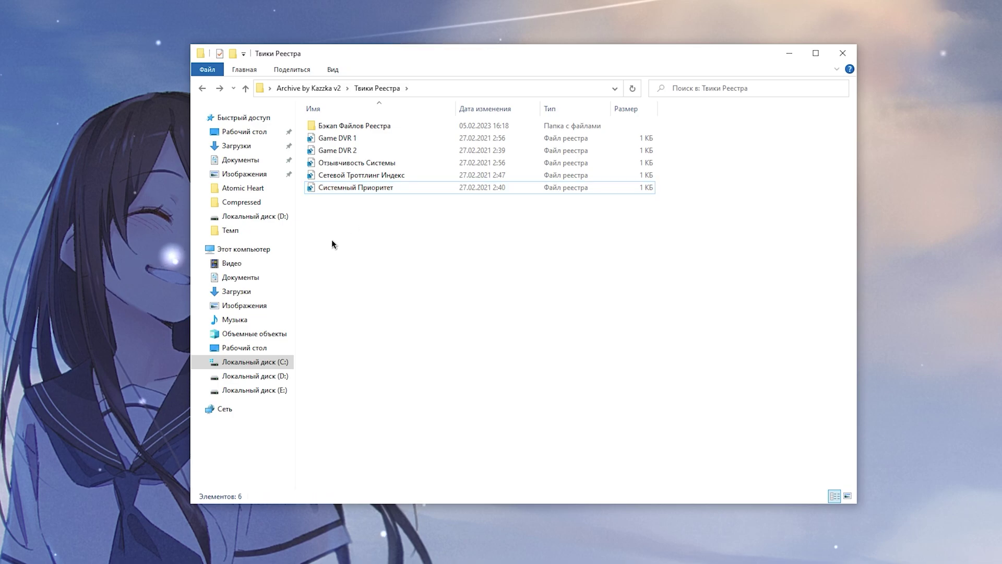
Step: Open the Xbox Game Bar shortcut from Archive by Kazzka v2 and review the Xbox Game Bar, Игровой режим and Записи settings
key(alt+Up)
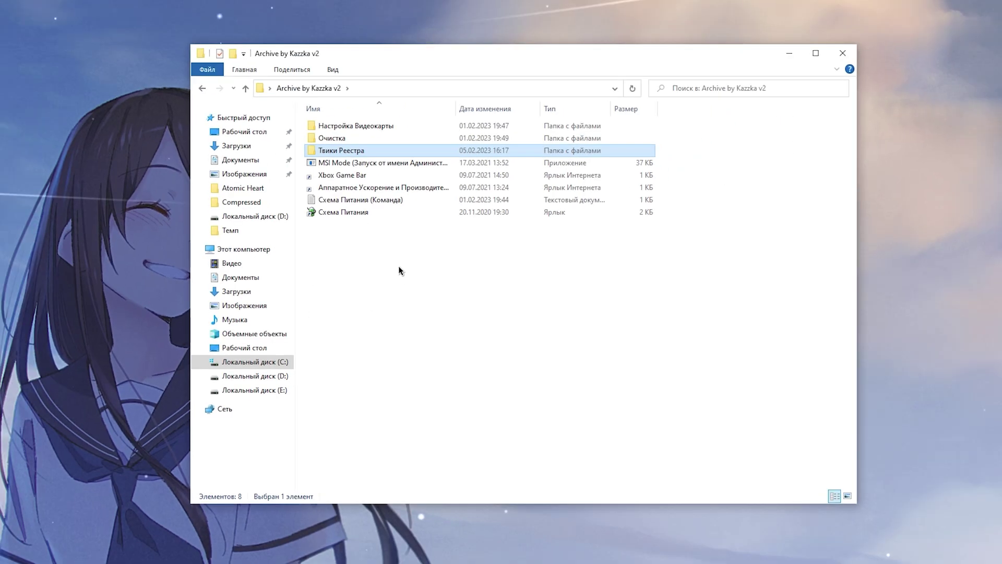
double_click(371, 176)
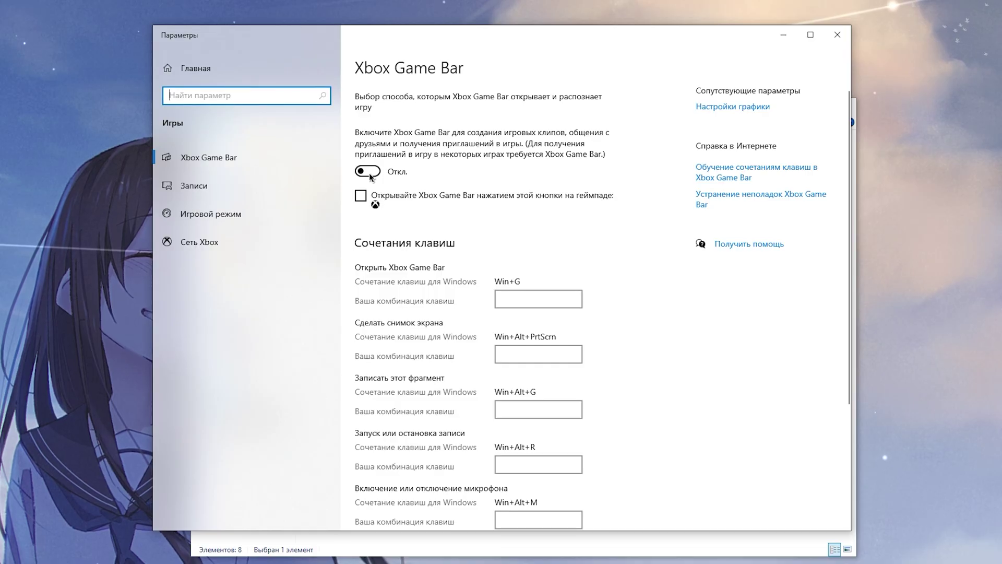
click(236, 214)
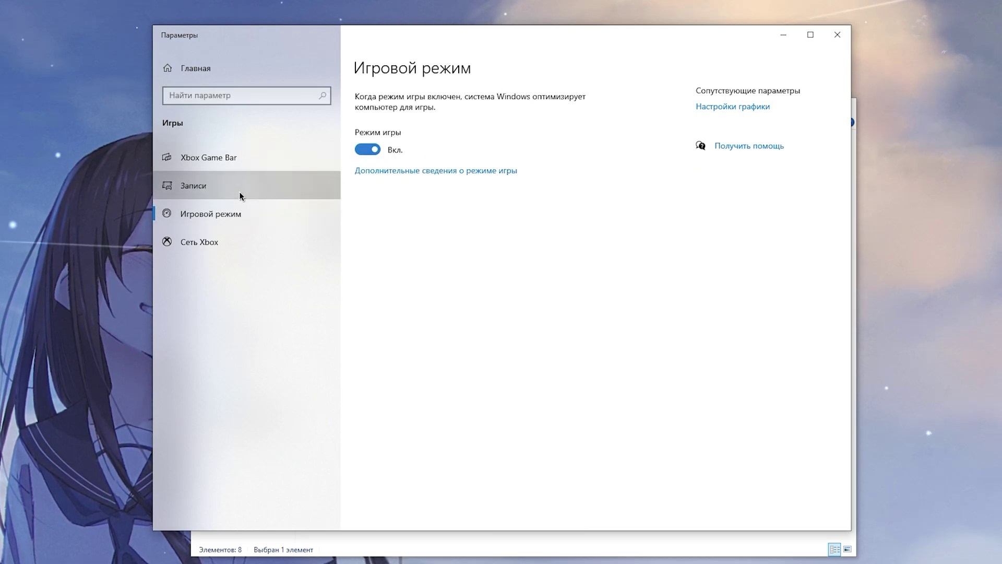
click(240, 196)
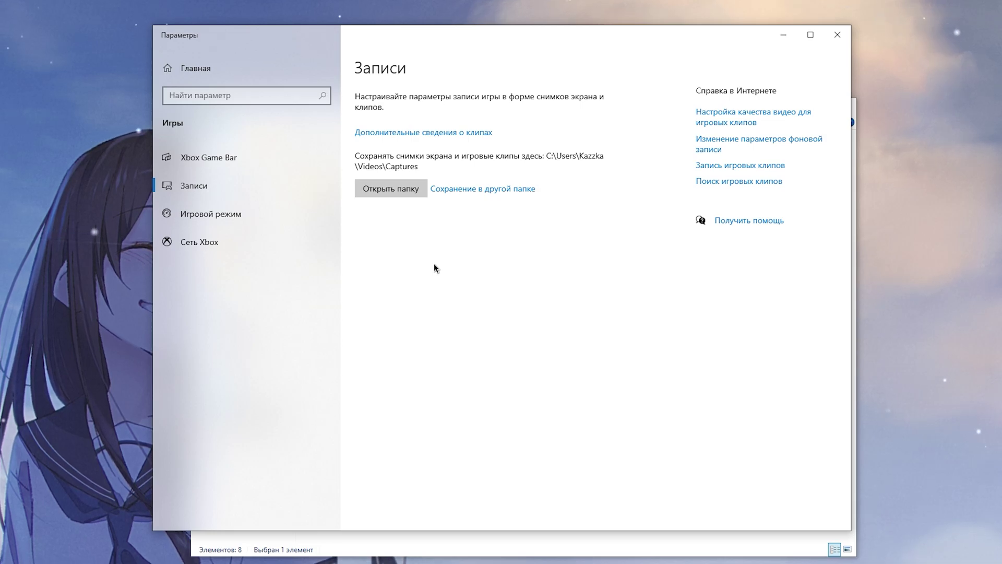
Step: Open the Фоновые приложения page in the Windows Конфиденциальность settings
click(196, 72)
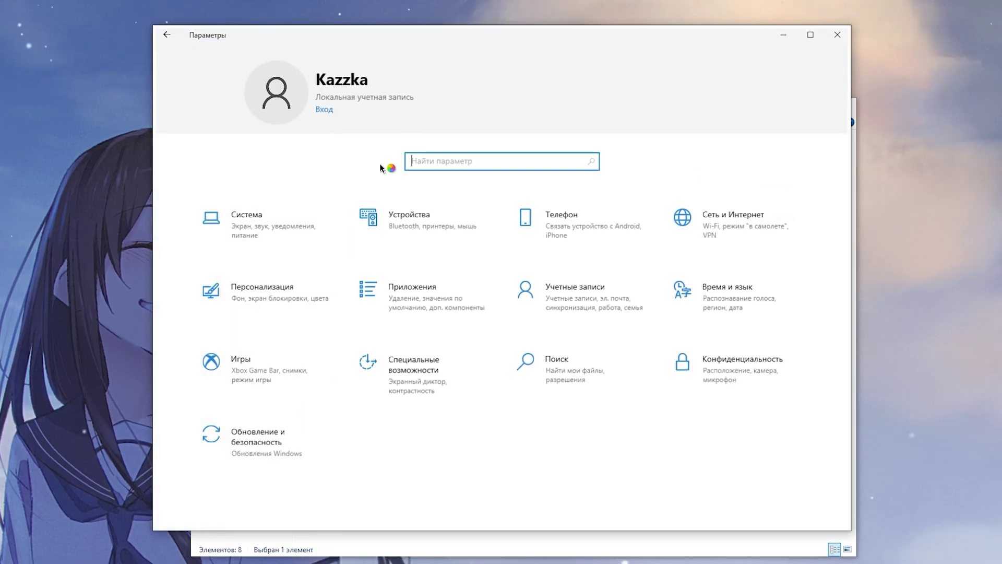
click(683, 371)
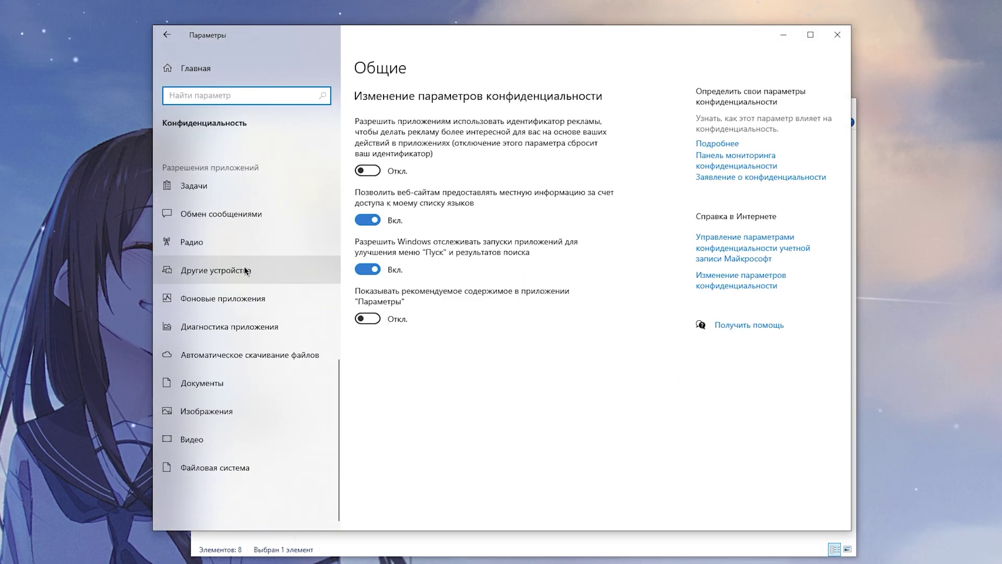
click(228, 297)
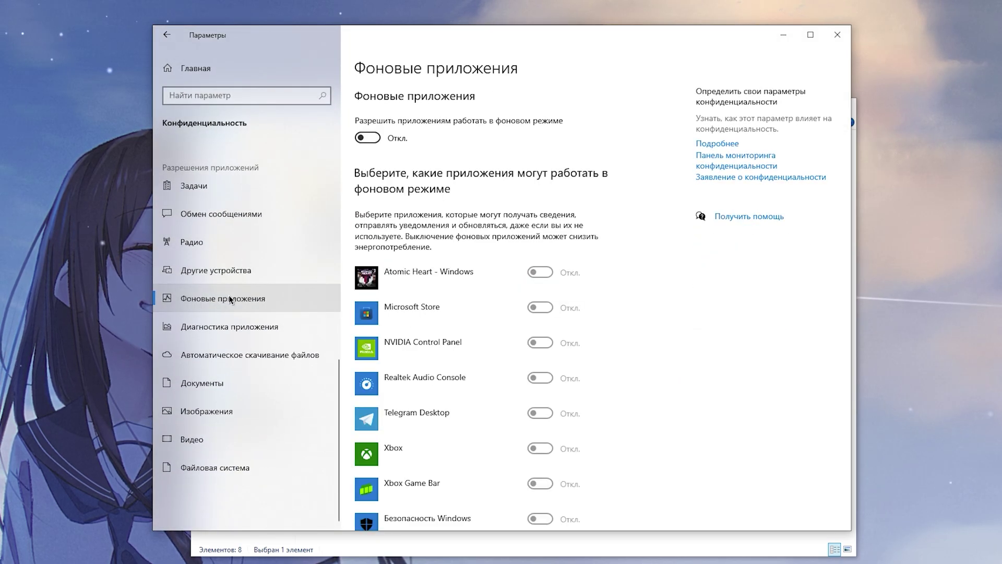
Step: Temporarily allow apps to run in the background to examine the per-app switches, and turn the permission back off
click(367, 138)
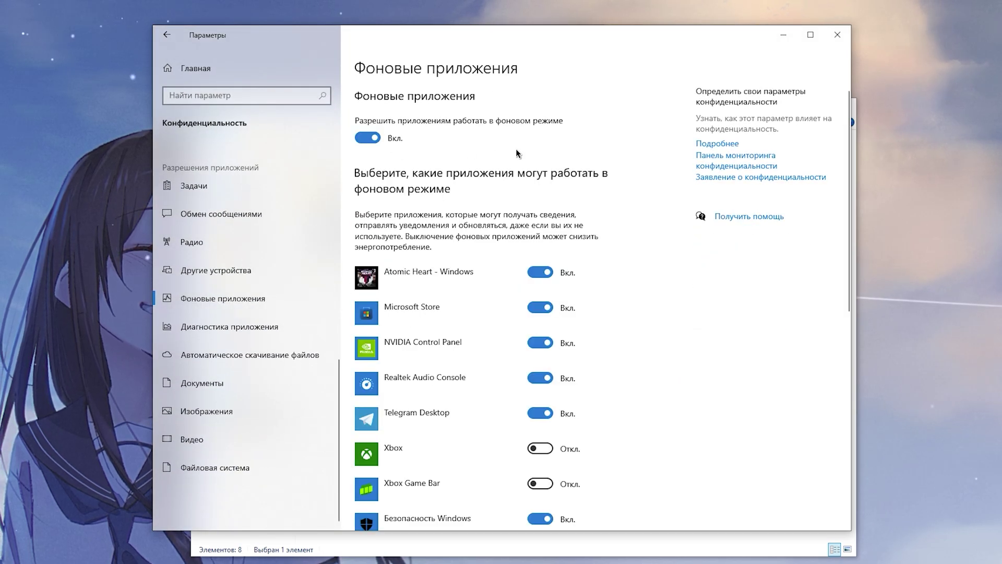
click(368, 137)
key(space)
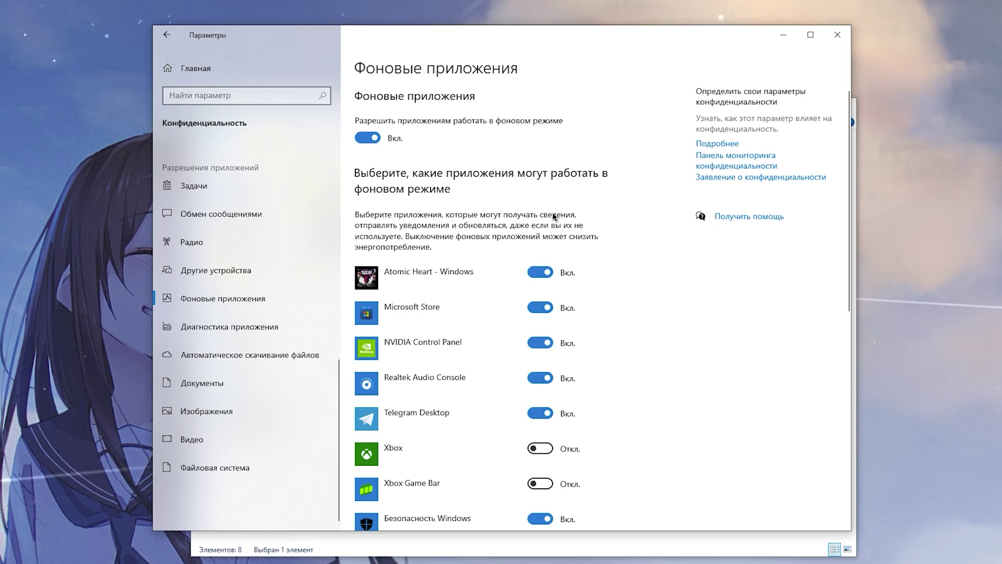
scroll(552, 212, down, 5)
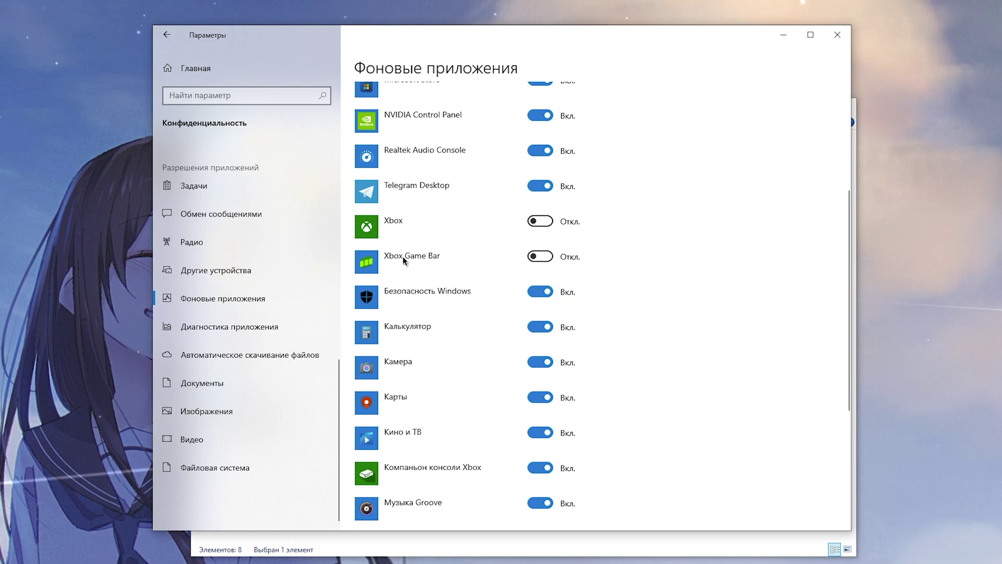
scroll(405, 260, down, 2)
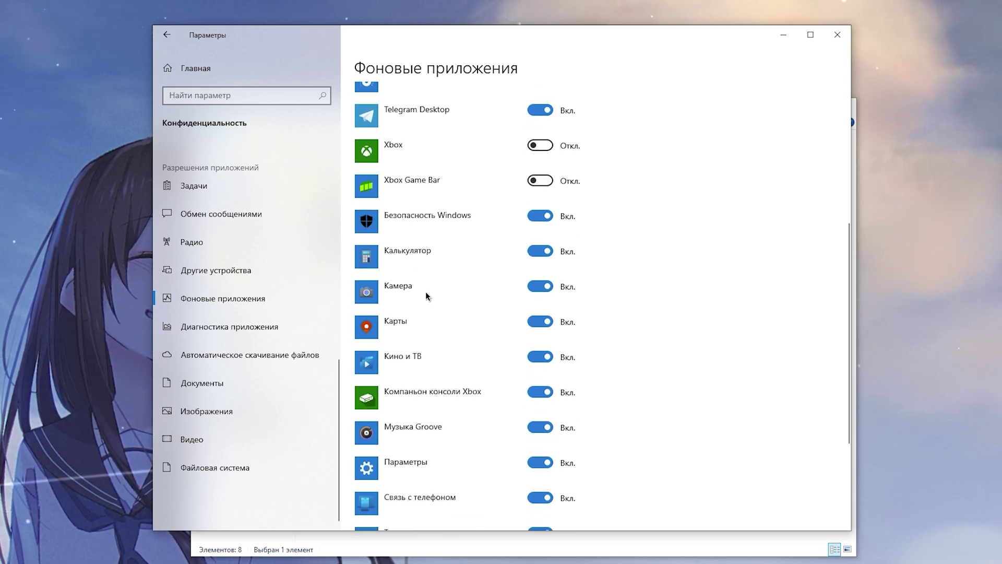
scroll(425, 291, up, 8)
click(371, 136)
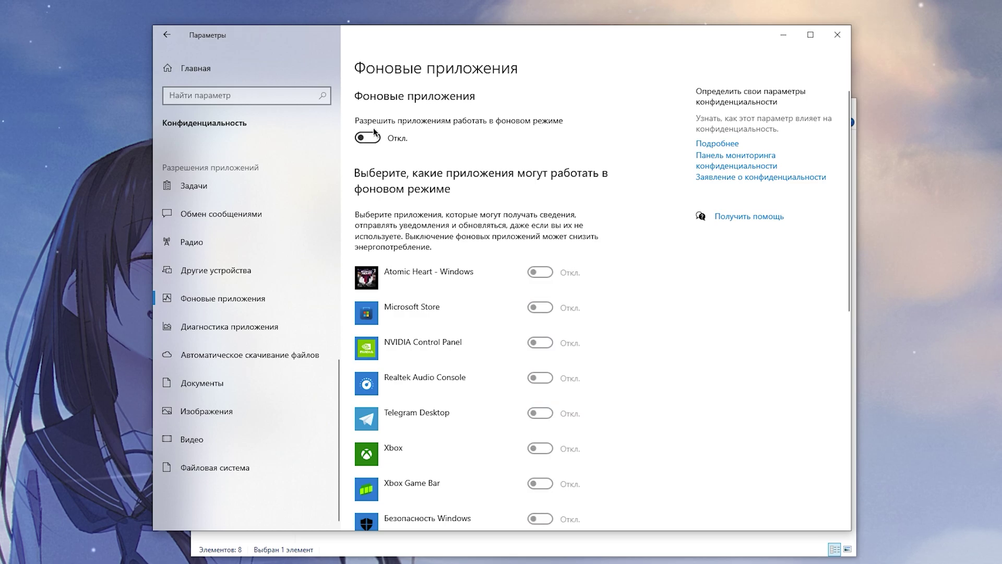